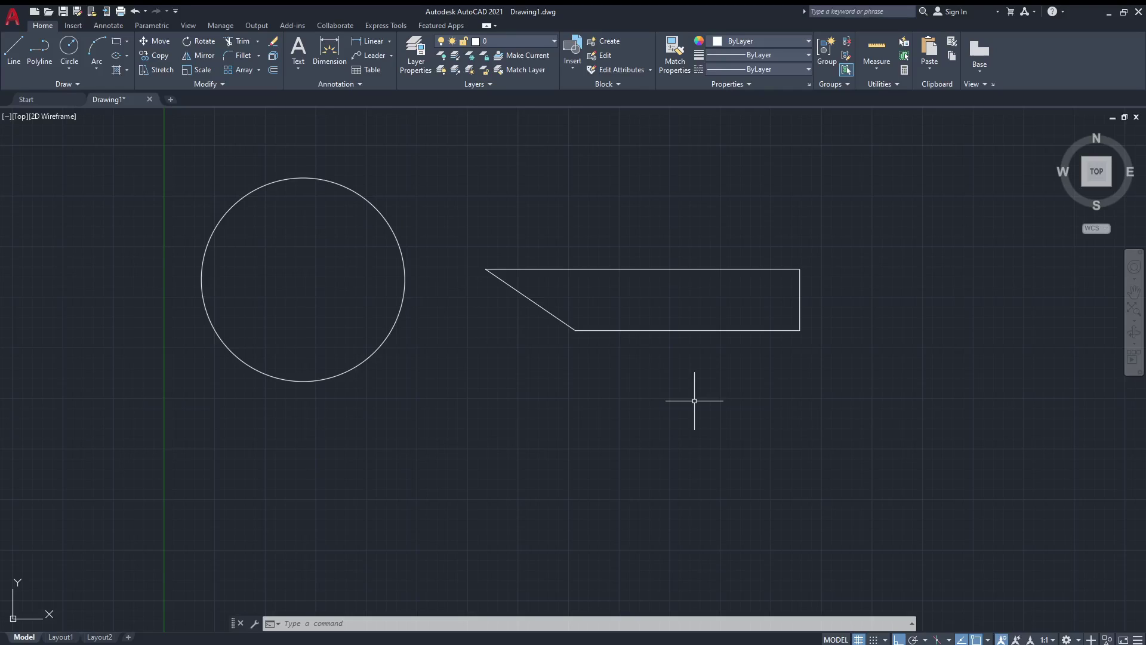
{"action": "scroll", "coordinate": [569, 423], "scroll_direction": "up", "scroll_amount": 2}
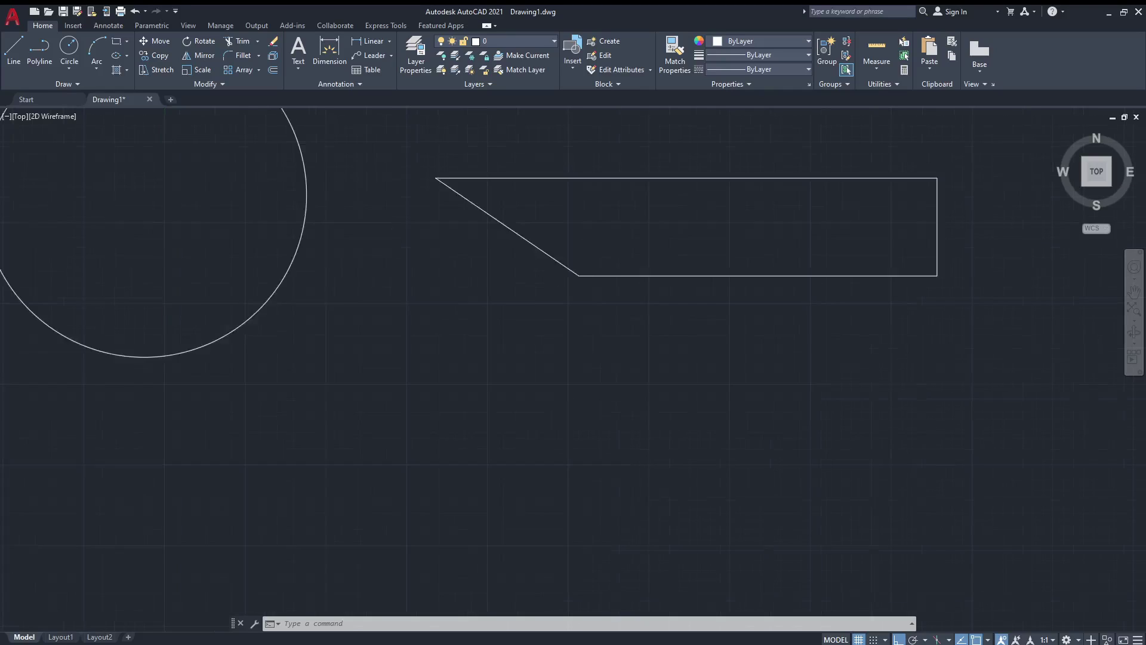
{"action": "scroll", "coordinate": [569, 423], "scroll_direction": "down", "scroll_amount": 4}
{"action": "scroll", "coordinate": [569, 423], "scroll_direction": "up", "scroll_amount": 4}
{"action": "scroll", "coordinate": [568, 423], "scroll_direction": "down", "scroll_amount": 2}
{"action": "scroll", "coordinate": [569, 423], "scroll_direction": "down", "scroll_amount": 4}
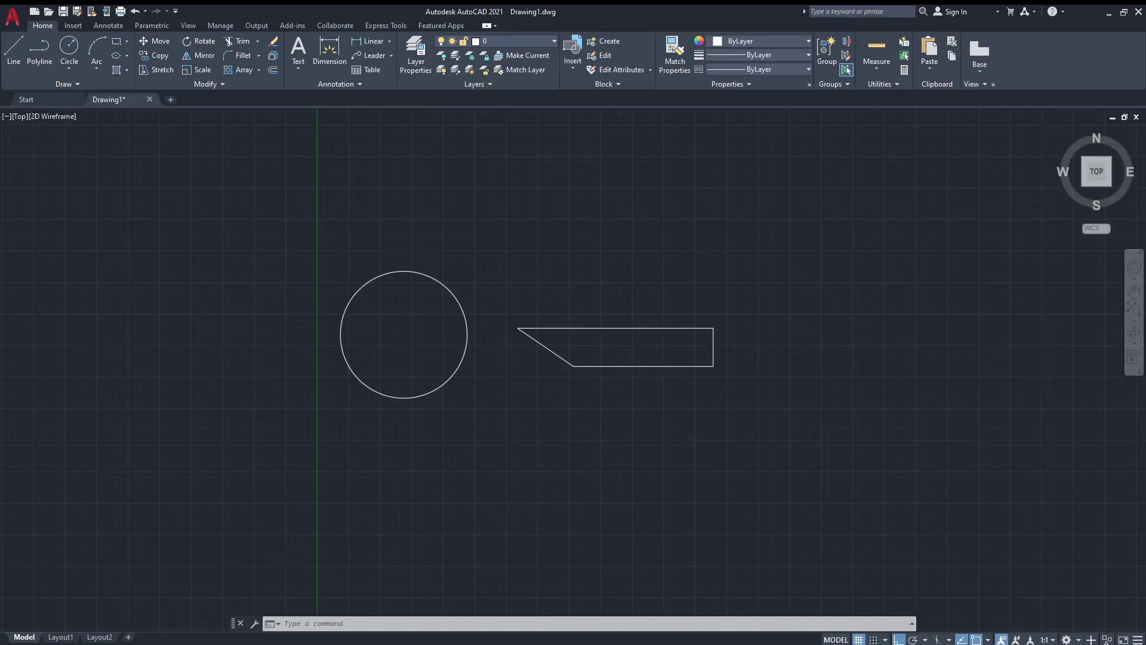
Select the lower horizontal line of the four-sided shape beside the circle, and clear the selection.
{"action": "left_click", "coordinate": [595, 387]}
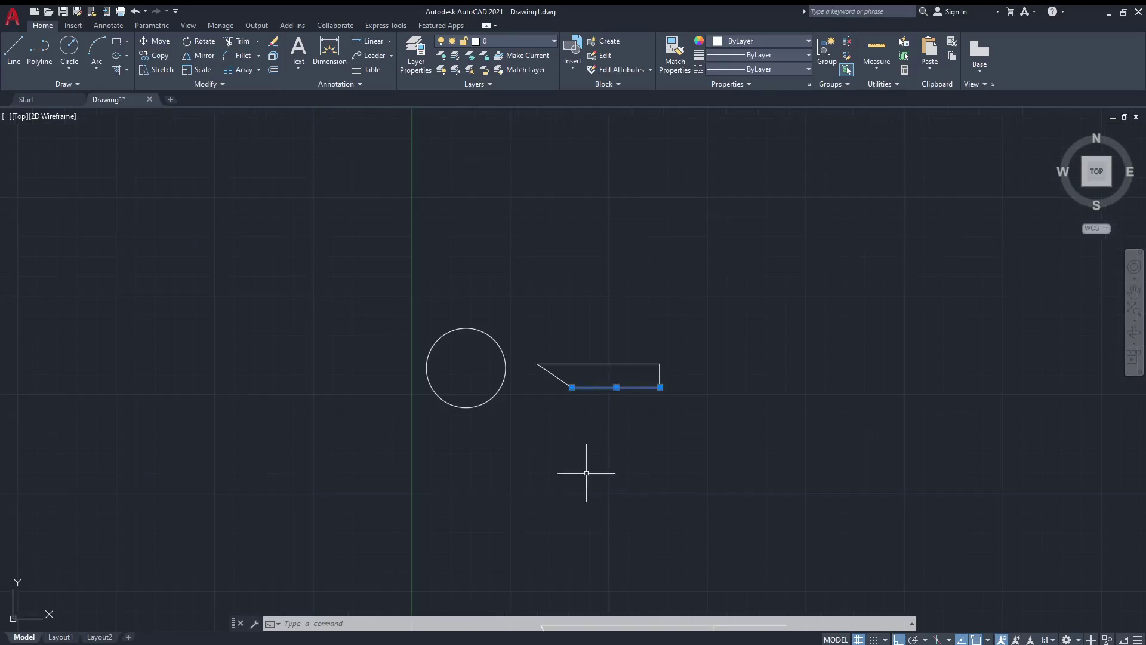
{"action": "mouse_move", "coordinate": [593, 482]}
{"action": "middle_mouse_down"}
{"action": "mouse_move", "coordinate": [583, 499]}
{"action": "mouse_move", "coordinate": [550, 356]}
{"action": "mouse_move", "coordinate": [549, 177]}
{"action": "mouse_move", "coordinate": [540, 205]}
{"action": "mouse_move", "coordinate": [583, 355]}
{"action": "mouse_move", "coordinate": [576, 465]}
{"action": "middle_mouse_up"}
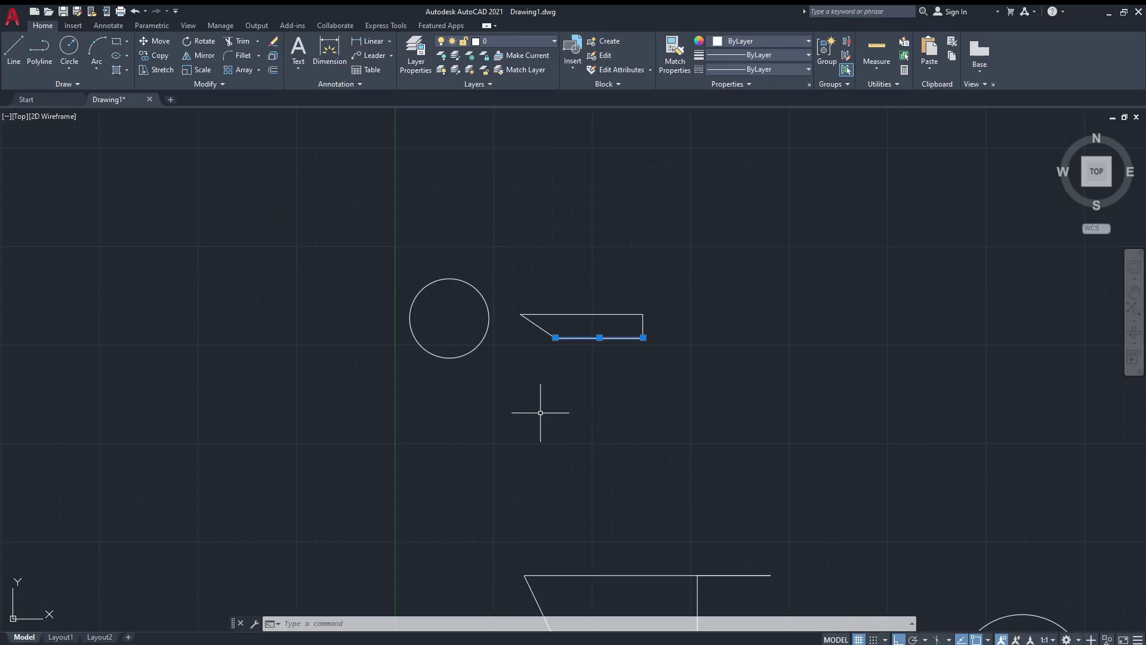
{"action": "scroll", "coordinate": [541, 413], "scroll_direction": "up", "scroll_amount": 2}
{"action": "middle_click_drag", "start_coordinate": [527, 383], "coordinate": [543, 466]}
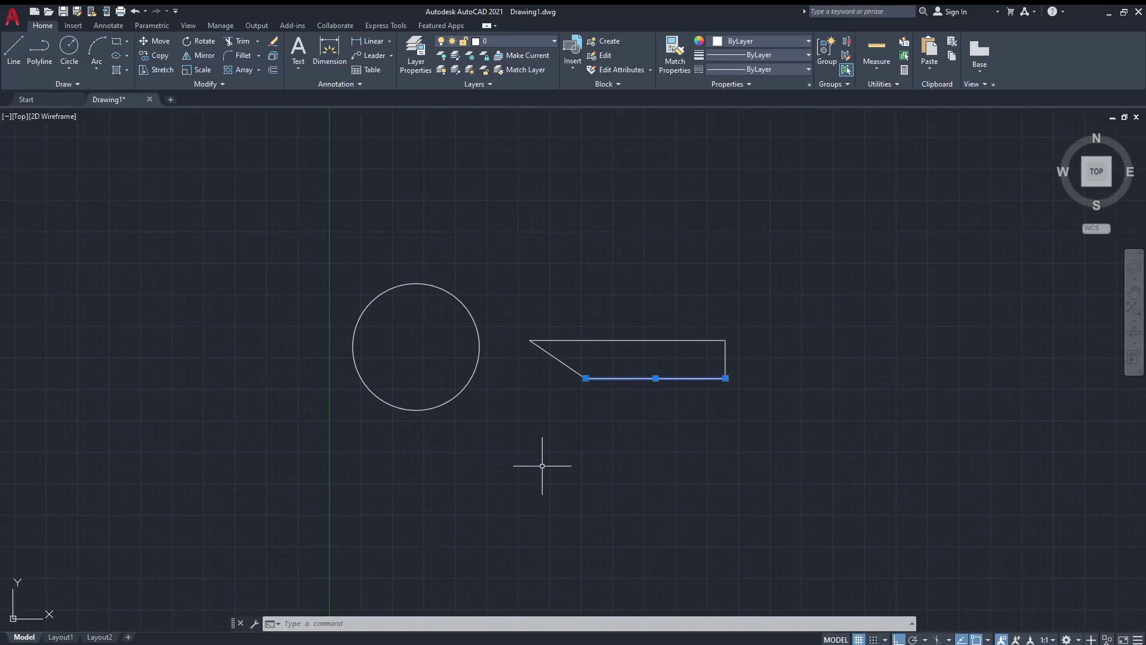
{"action": "left_click", "coordinate": [542, 464]}
{"action": "left_click", "coordinate": [533, 415]}
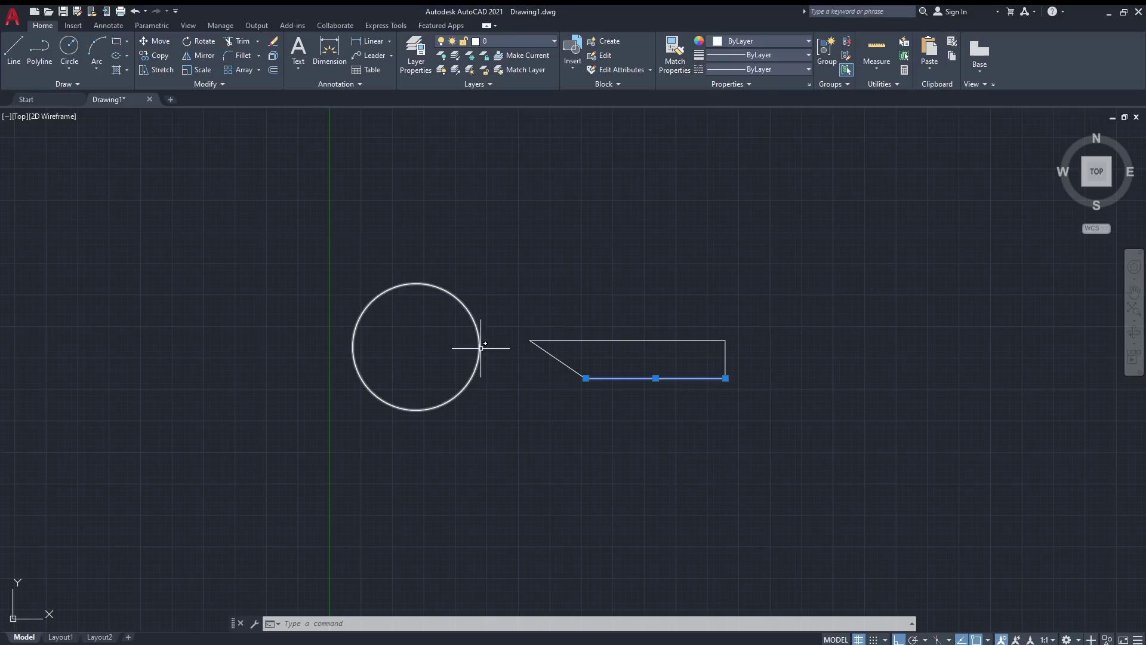
{"action": "left_click", "coordinate": [508, 405]}
{"action": "left_click", "coordinate": [506, 404]}
{"action": "key", "text": "Escape"}
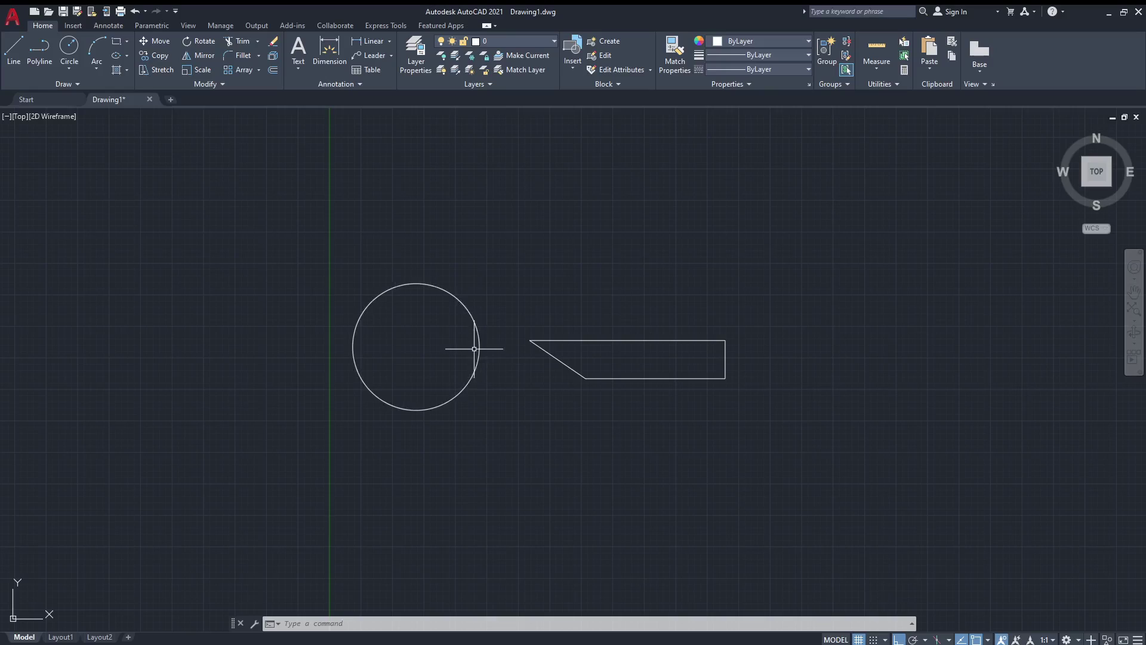
Select the circle and move it slightly up and to the right by its outline.
{"action": "left_click", "coordinate": [478, 353]}
{"action": "left_click", "coordinate": [476, 372]}
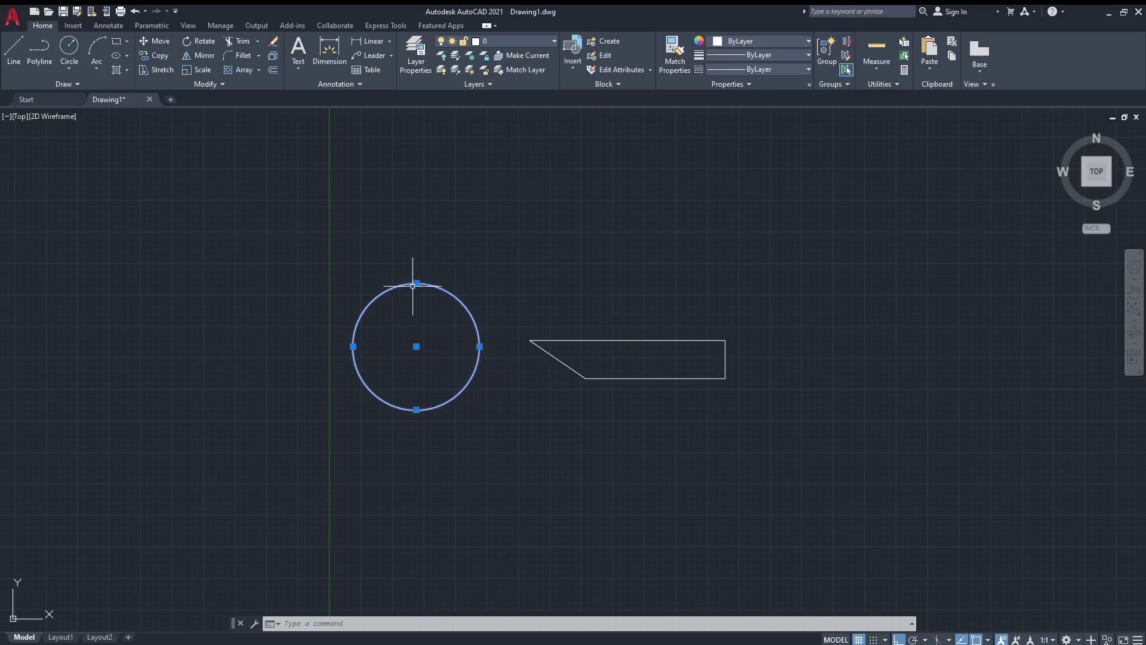
{"action": "left_click_drag", "start_coordinate": [425, 285], "coordinate": [435, 279]}
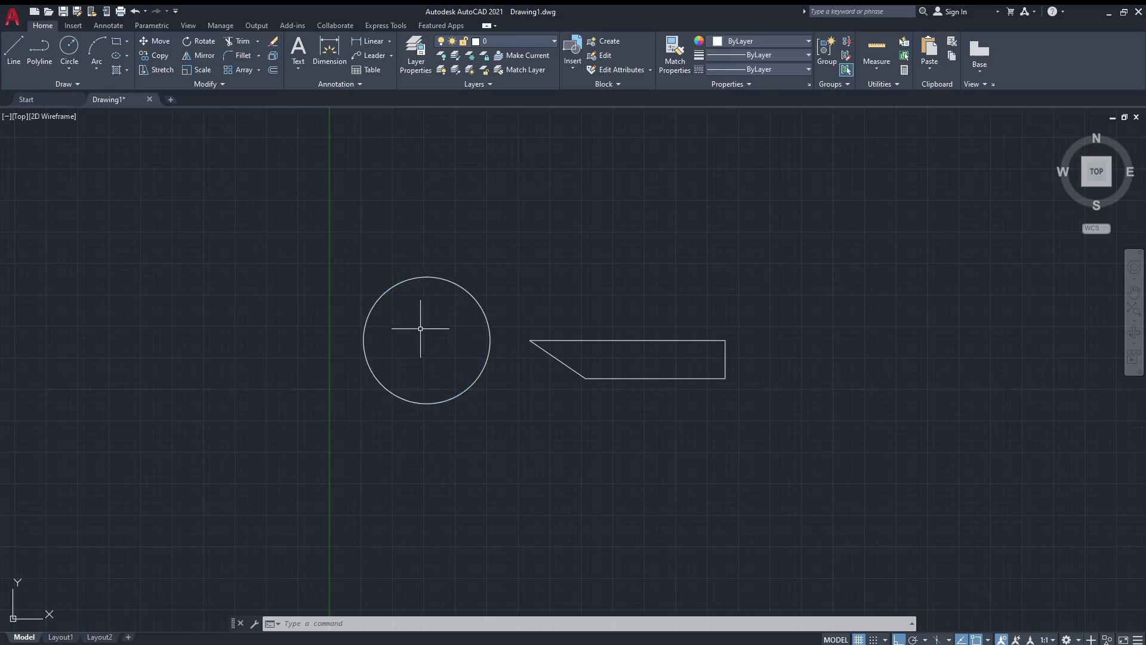
Practise selecting the circle by its outline and clearing the selection several times.
{"action": "left_click", "coordinate": [465, 290]}
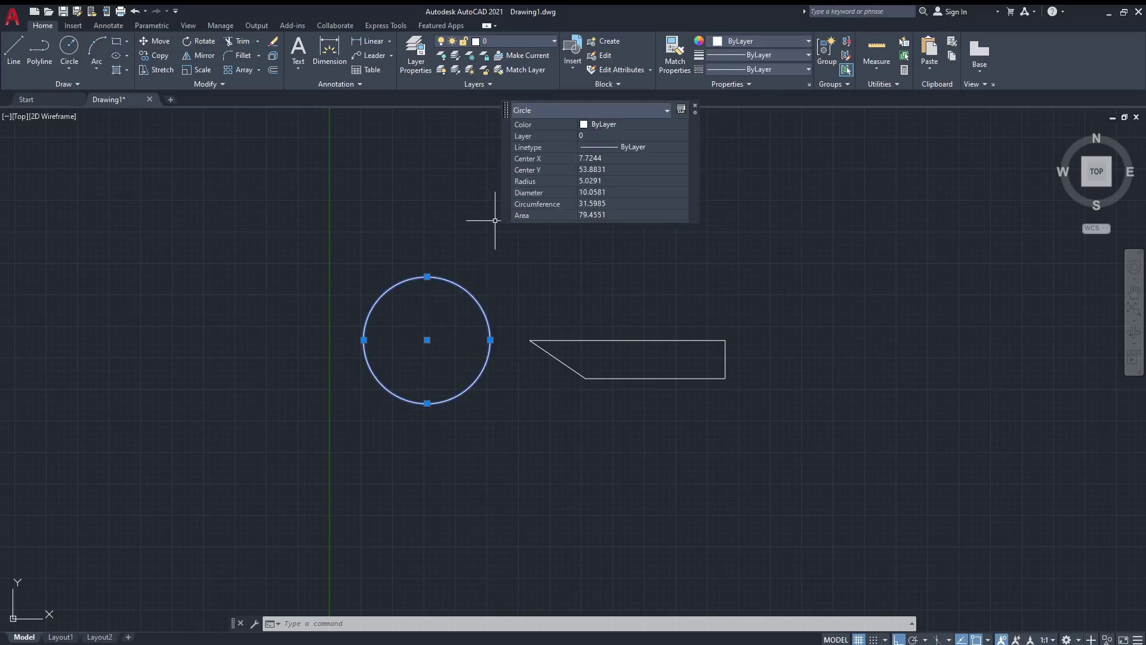
{"action": "key", "text": "Escape"}
{"action": "left_click", "coordinate": [462, 287]}
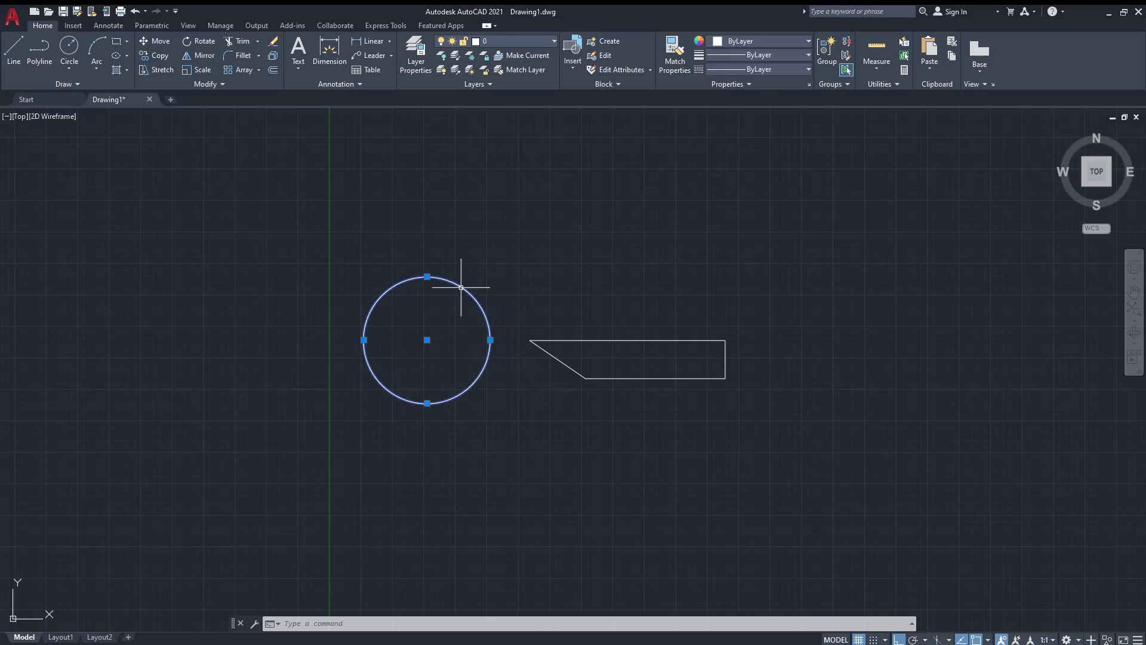
{"action": "left_click", "coordinate": [467, 278]}
{"action": "key", "text": "Escape"}
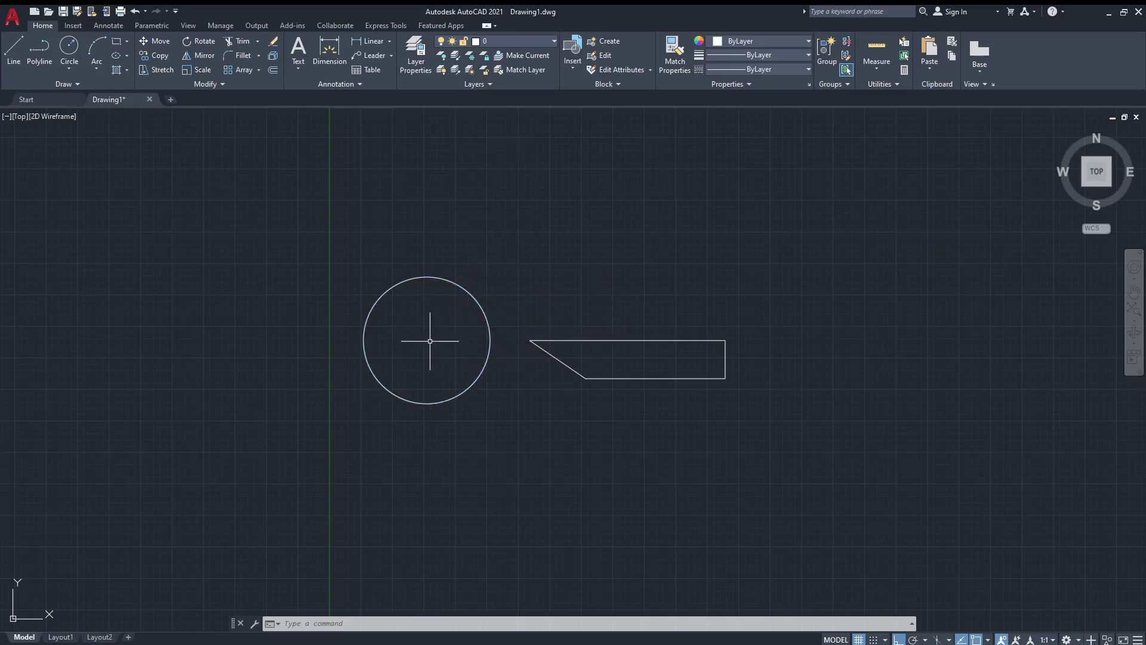
{"action": "left_click", "coordinate": [471, 305]}
{"action": "key", "text": "Escape"}
Select the circle and move it horizontally by its centre grip, closer to the pointed corner of the four-sided shape.
{"action": "left_click", "coordinate": [471, 304]}
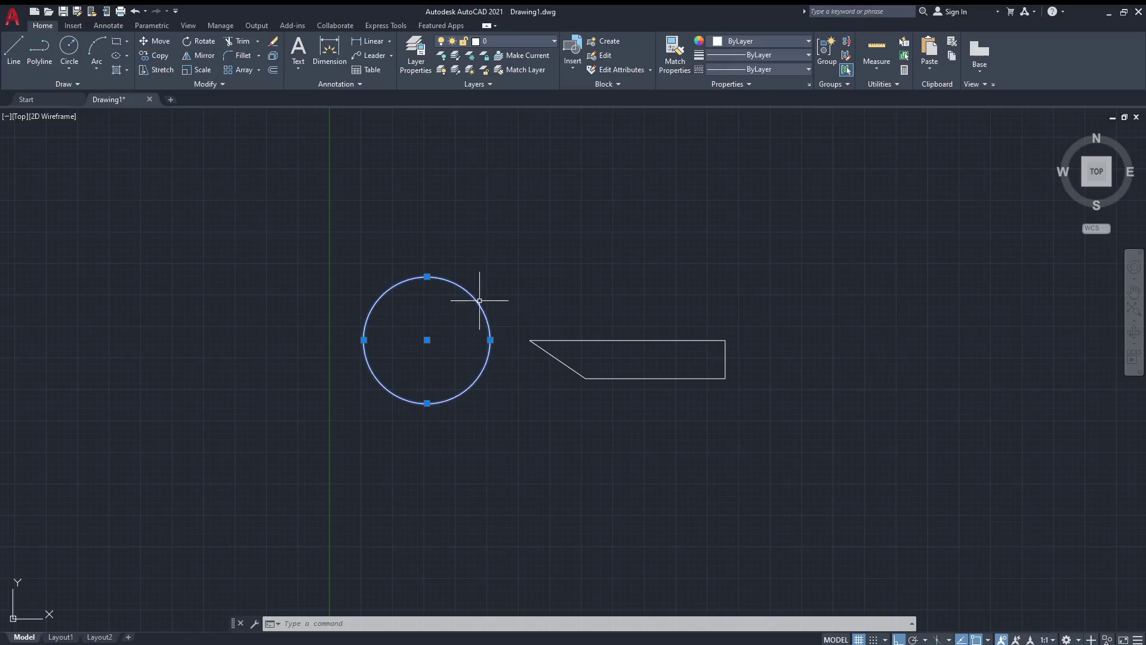
{"action": "left_click", "coordinate": [427, 339]}
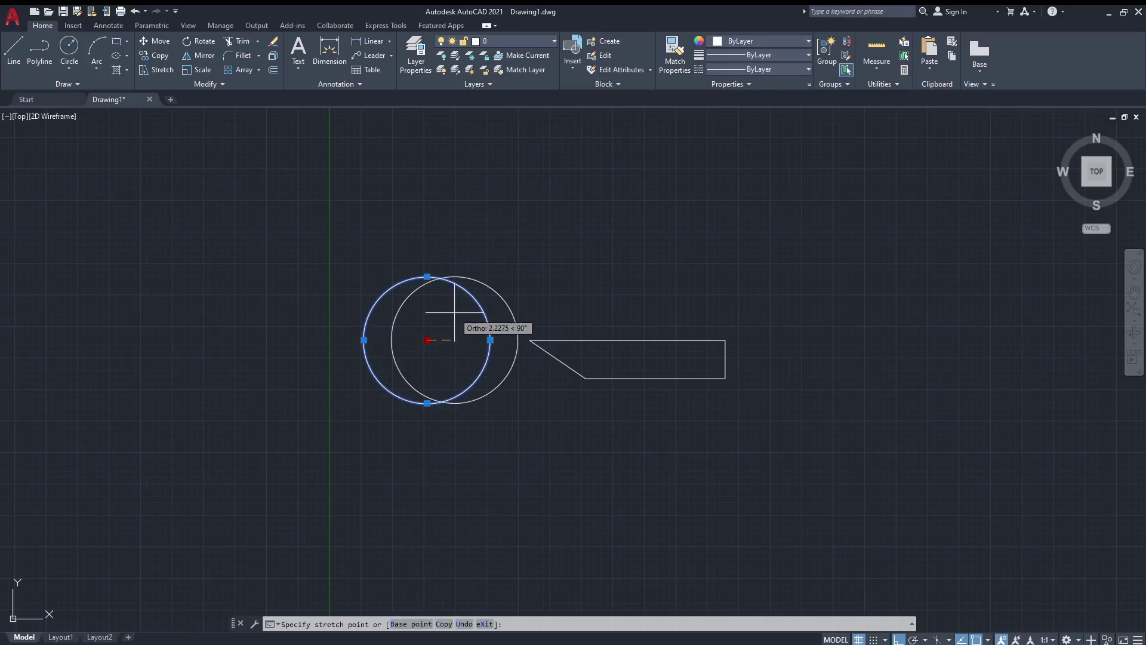
{"action": "left_click", "coordinate": [451, 340]}
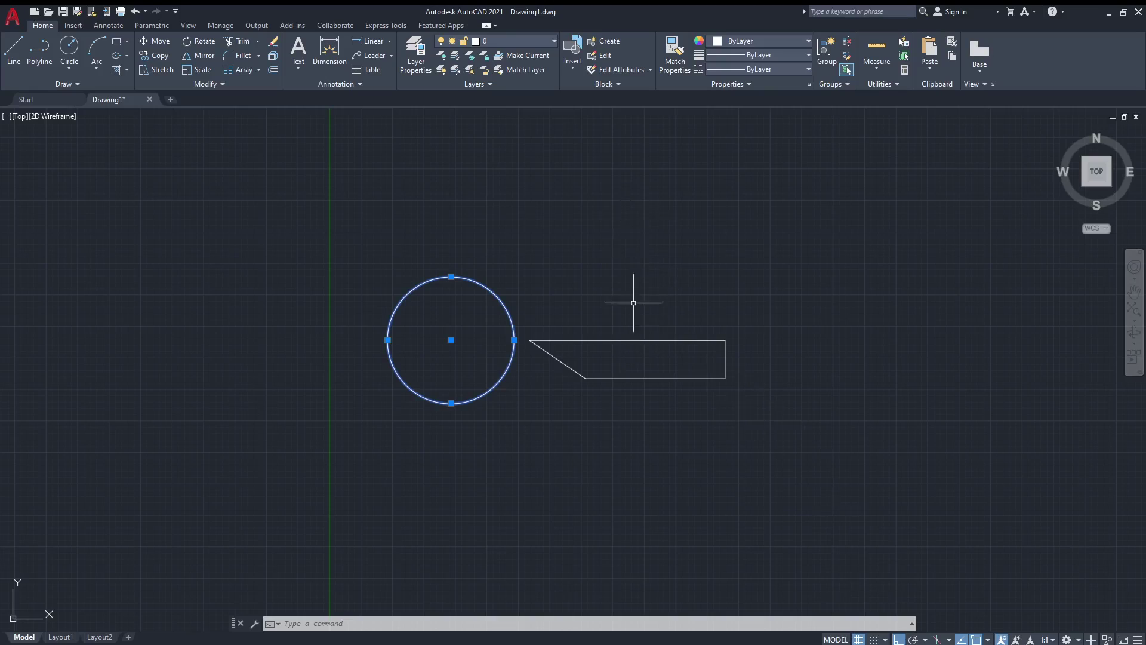
Add all four sides of the adjacent shape to the selection and move the circle right by its centre grip to overlap the pointed corner.
{"action": "left_click", "coordinate": [632, 340]}
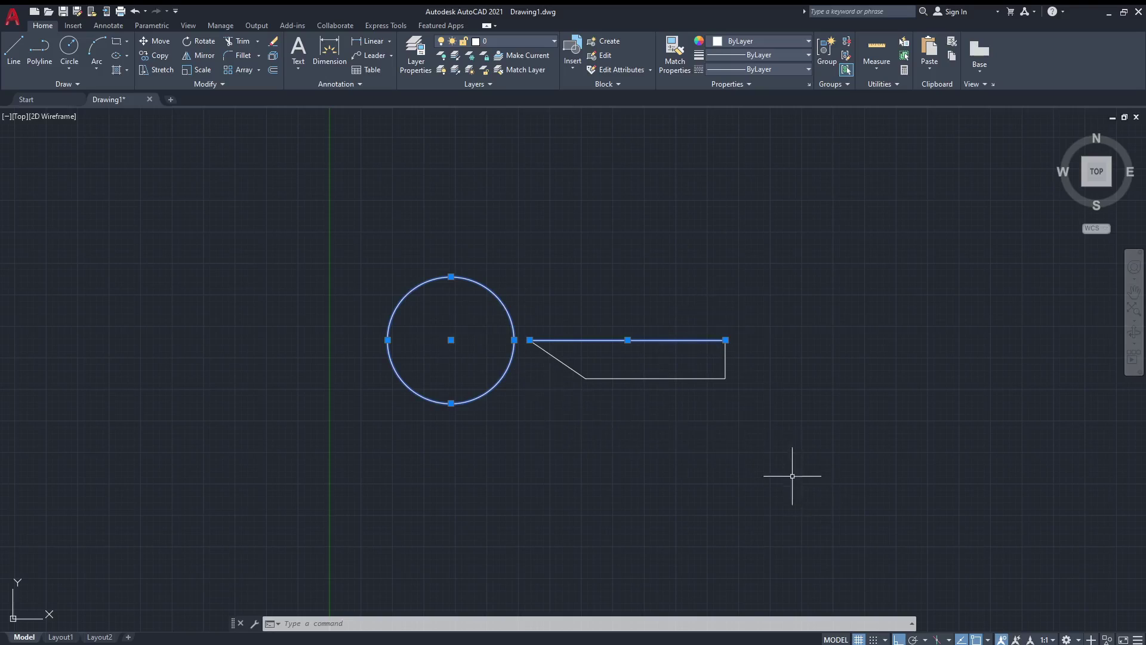
{"action": "left_click", "coordinate": [727, 362]}
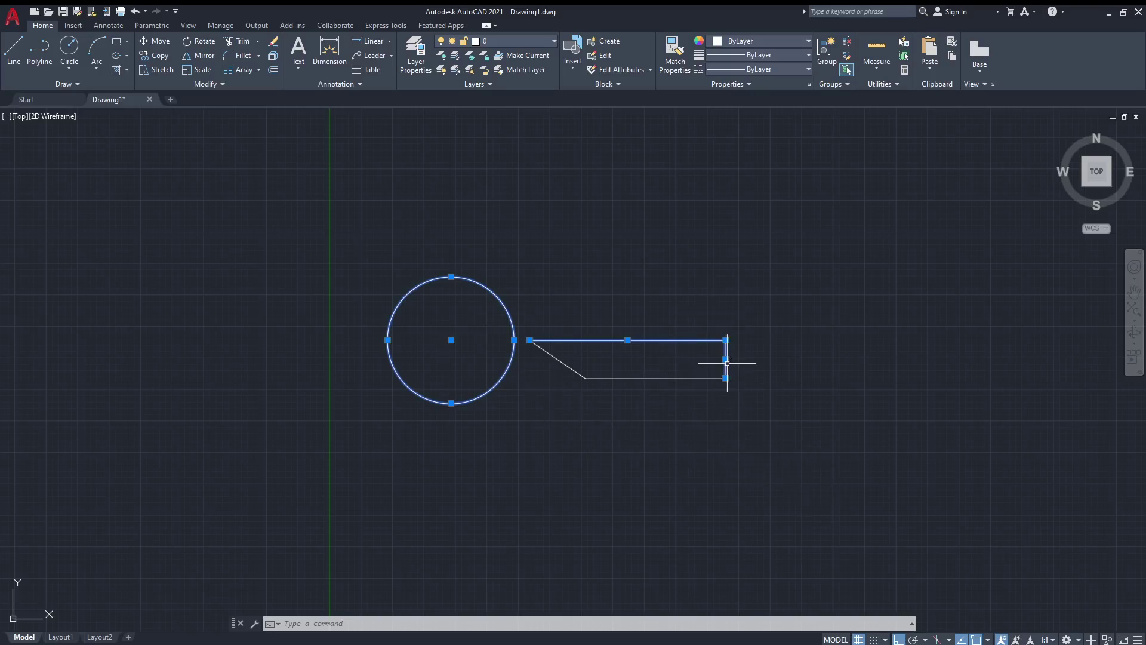
{"action": "left_click", "coordinate": [683, 378]}
{"action": "left_click", "coordinate": [570, 366]}
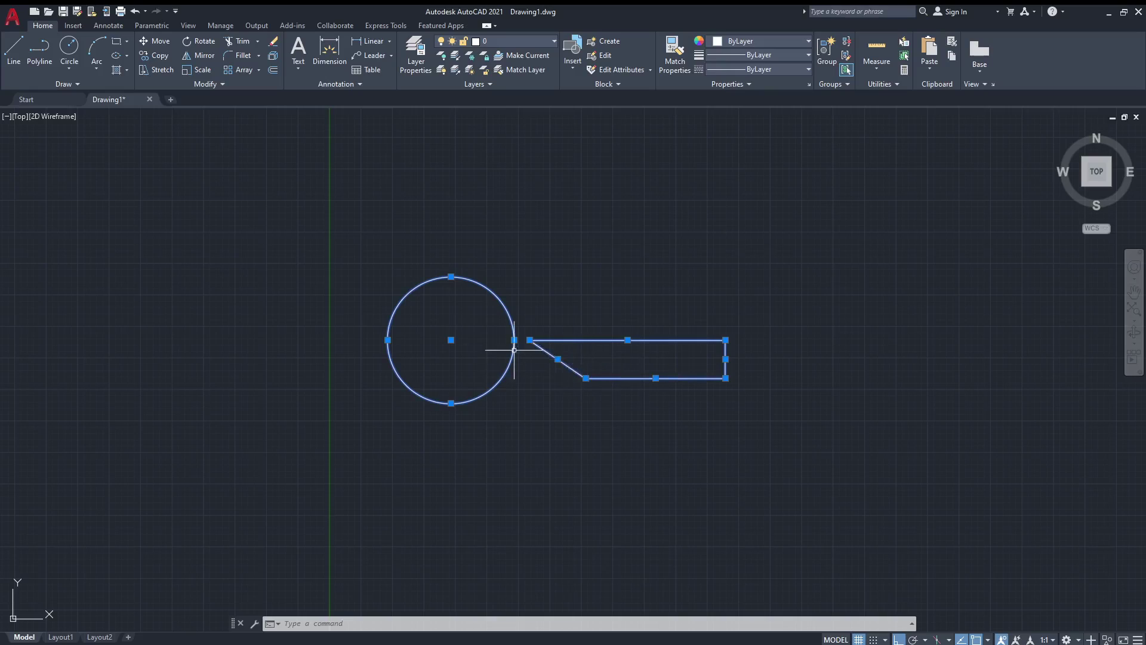
{"action": "left_click", "coordinate": [451, 339]}
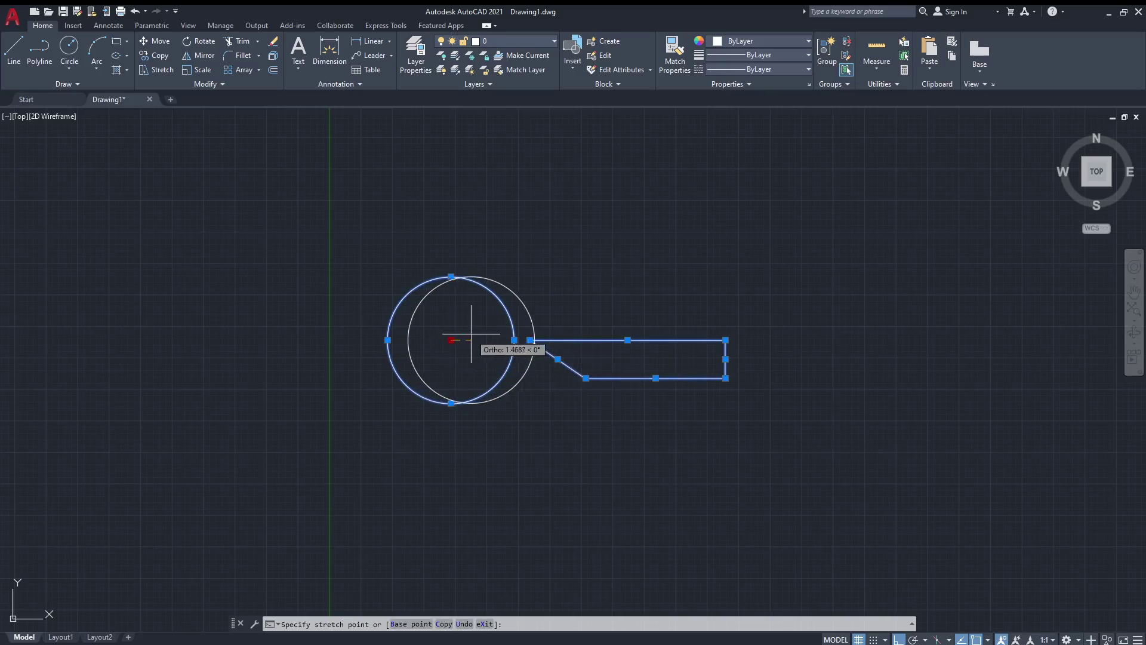
{"action": "left_click", "coordinate": [476, 364]}
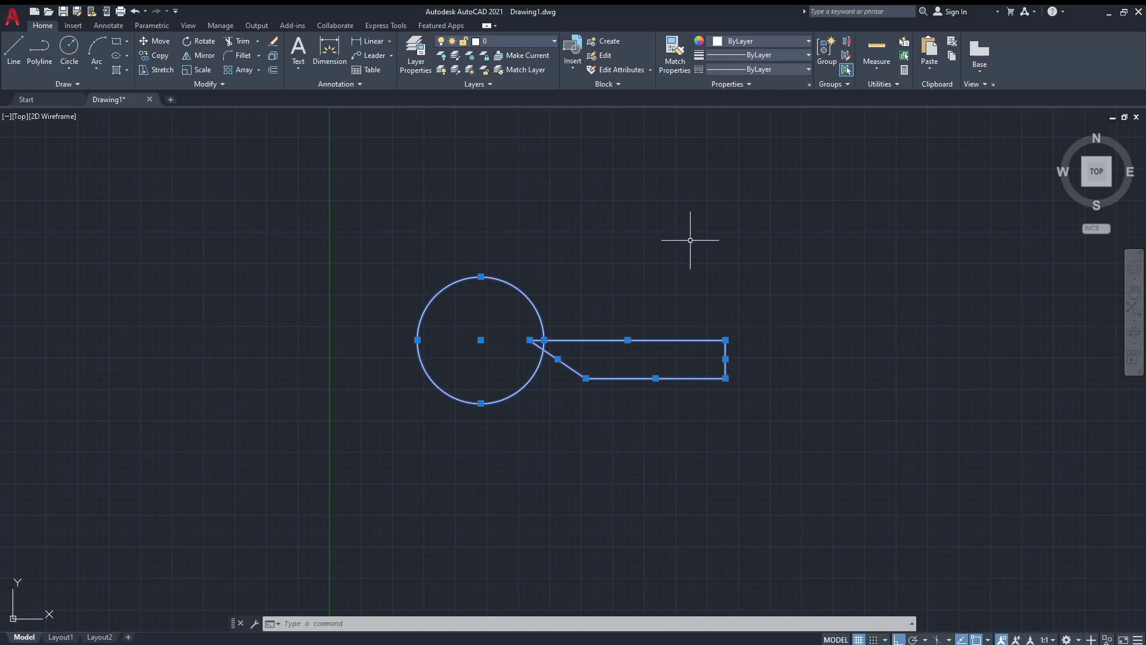
Examine the other shapes in the drawing below the selected circle and four-sided shape.
{"action": "scroll", "coordinate": [975, 291], "scroll_direction": "down", "scroll_amount": 2}
{"action": "scroll", "coordinate": [975, 290], "scroll_direction": "up", "scroll_amount": 4}
{"action": "scroll", "coordinate": [872, 322], "scroll_direction": "down", "scroll_amount": 1}
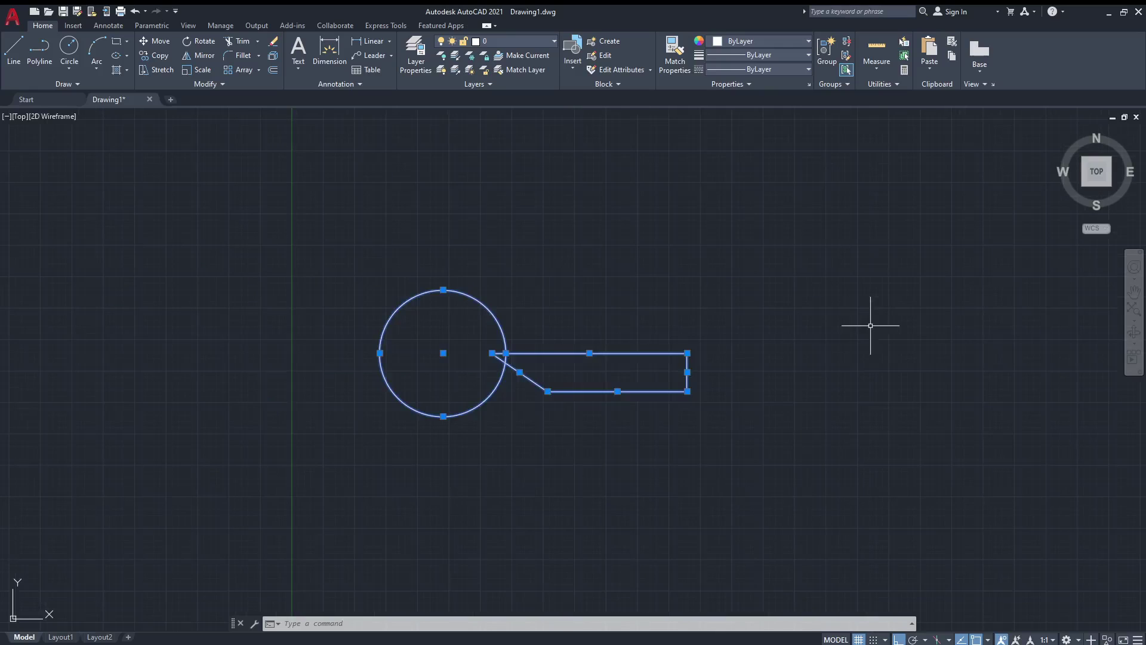
{"action": "middle_click_drag", "start_coordinate": [673, 471], "coordinate": [632, 186]}
{"action": "middle_click_drag", "start_coordinate": [633, 344], "coordinate": [560, 130]}
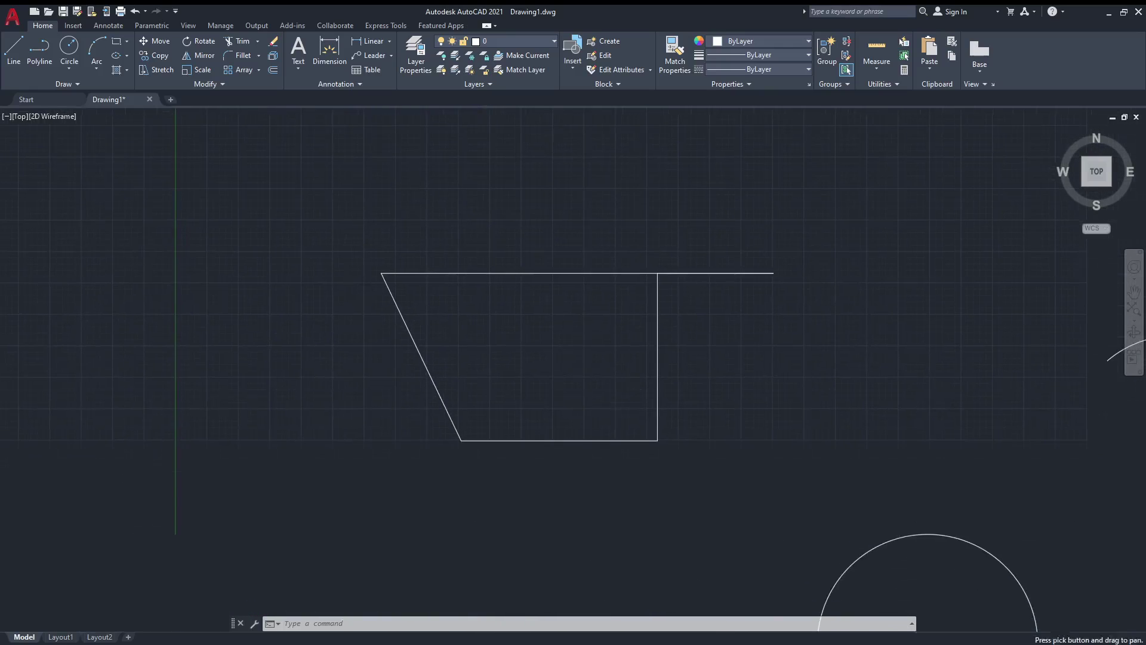
{"action": "scroll", "coordinate": [728, 466], "scroll_direction": "up", "scroll_amount": 2}
{"action": "scroll", "coordinate": [728, 466], "scroll_direction": "down", "scroll_amount": 4}
{"action": "mouse_move", "coordinate": [730, 545]}
{"action": "middle_mouse_down"}
{"action": "mouse_move", "coordinate": [583, 320]}
{"action": "mouse_move", "coordinate": [551, 312]}
{"action": "middle_mouse_up"}
{"action": "scroll", "coordinate": [529, 325], "scroll_direction": "down", "scroll_amount": 2}
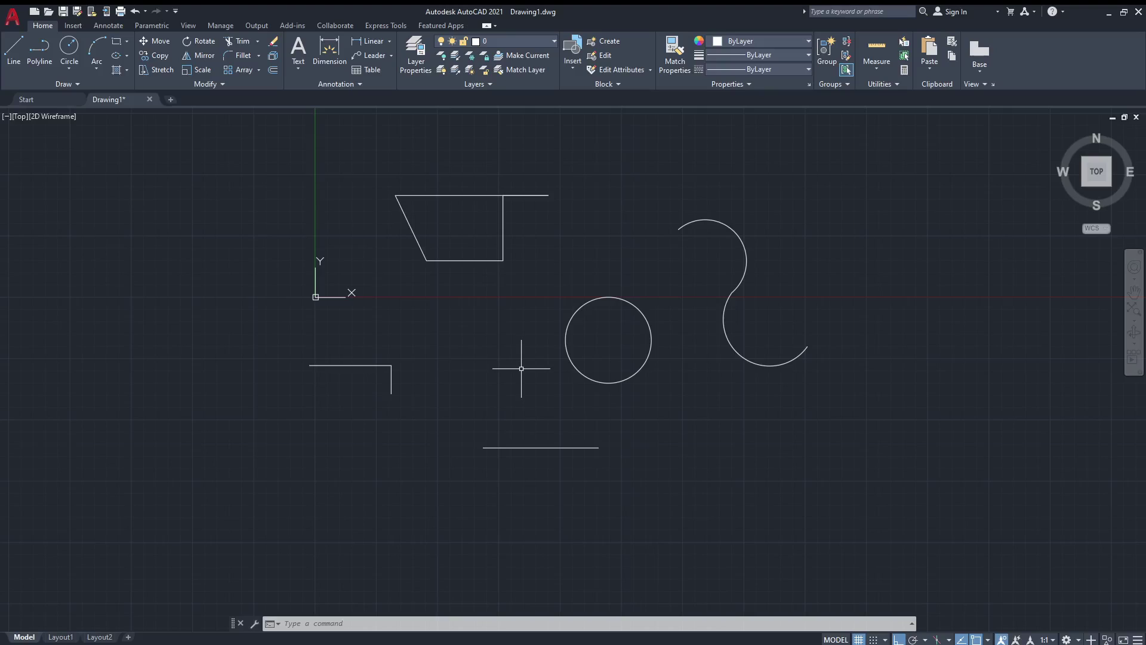
{"action": "middle_click_drag", "start_coordinate": [527, 307], "coordinate": [594, 513]}
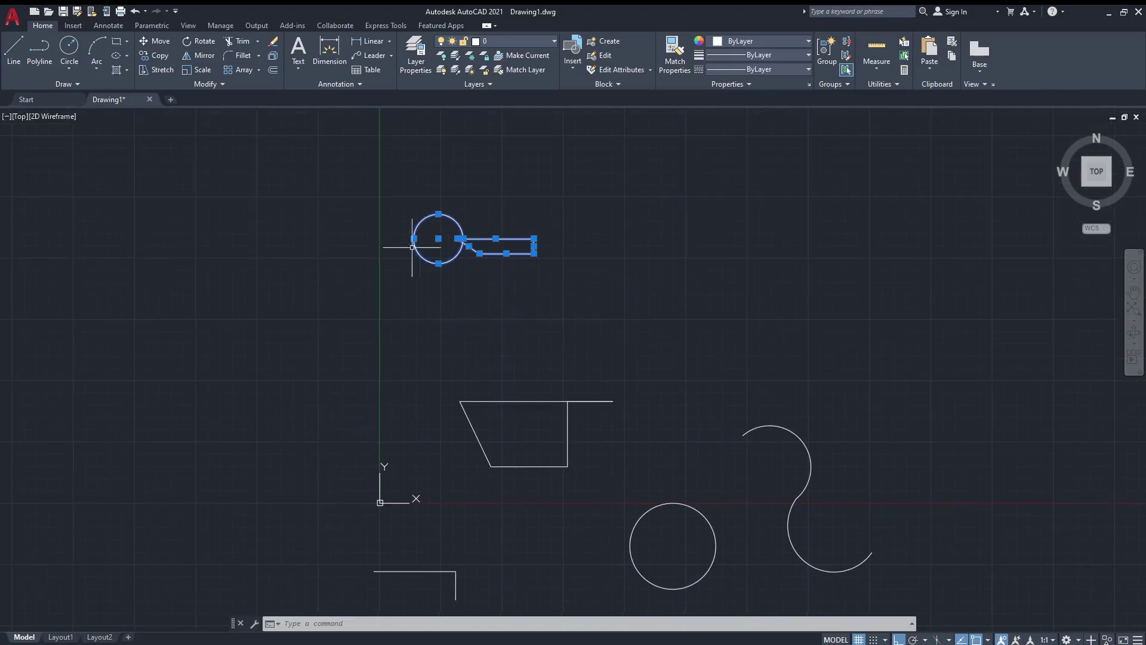
Clear the selection of the upper circle and the four-sided shape overlapping it.
{"action": "left_click", "coordinate": [588, 317]}
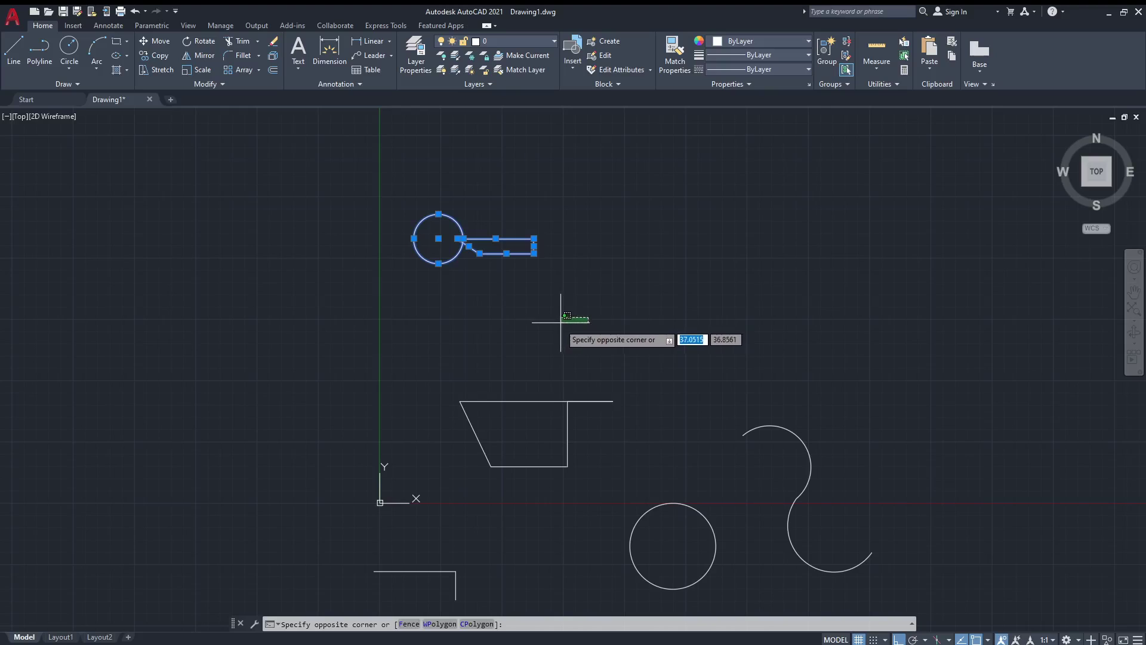
{"action": "key", "text": "Escape"}
{"action": "key", "text": "Escape"}
{"action": "middle_click_drag", "start_coordinate": [549, 371], "coordinate": [507, 280]}
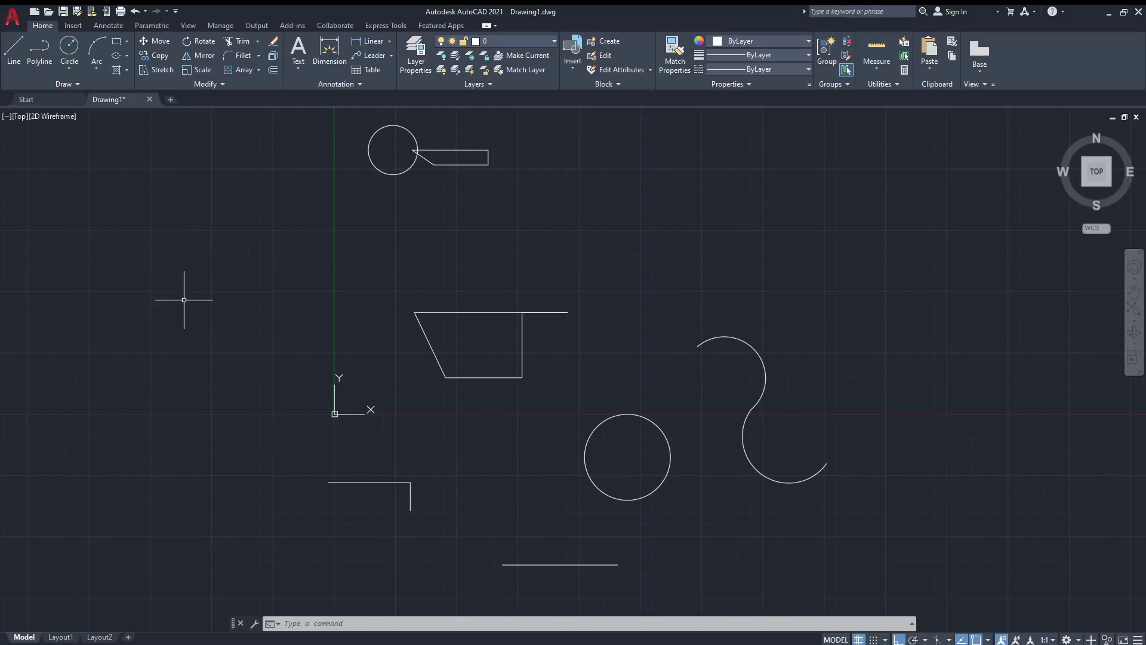
Demonstrate a left-to-right window selection and a right-to-left crossing selection in the empty area beside the shapes.
{"action": "left_click", "coordinate": [142, 250]}
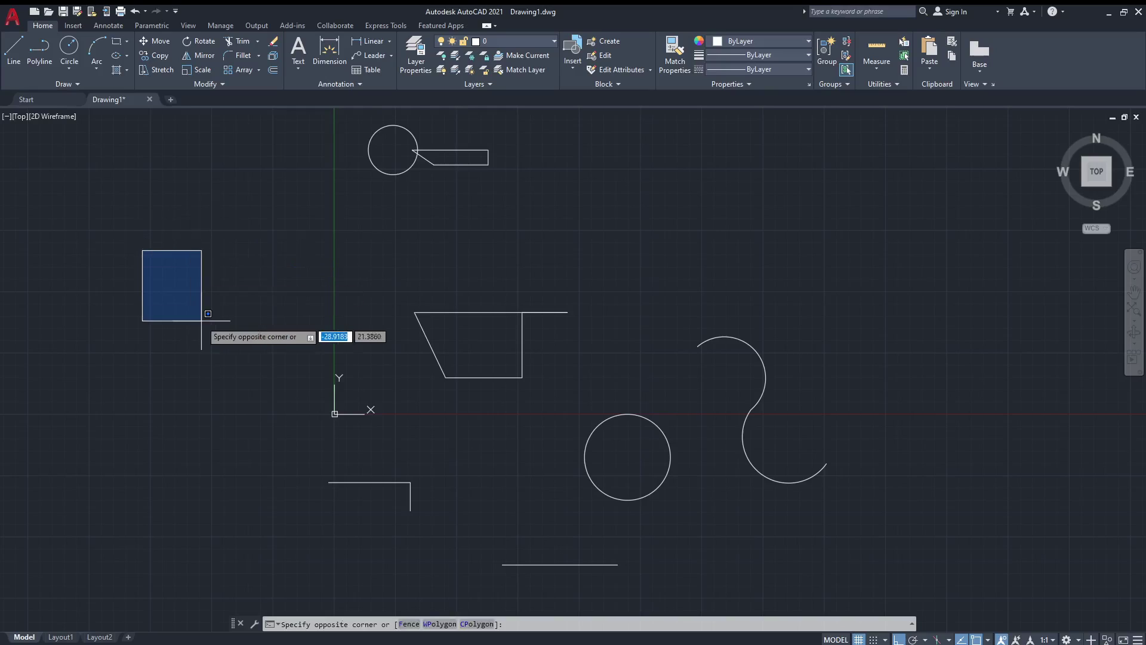
{"action": "left_click", "coordinate": [226, 358]}
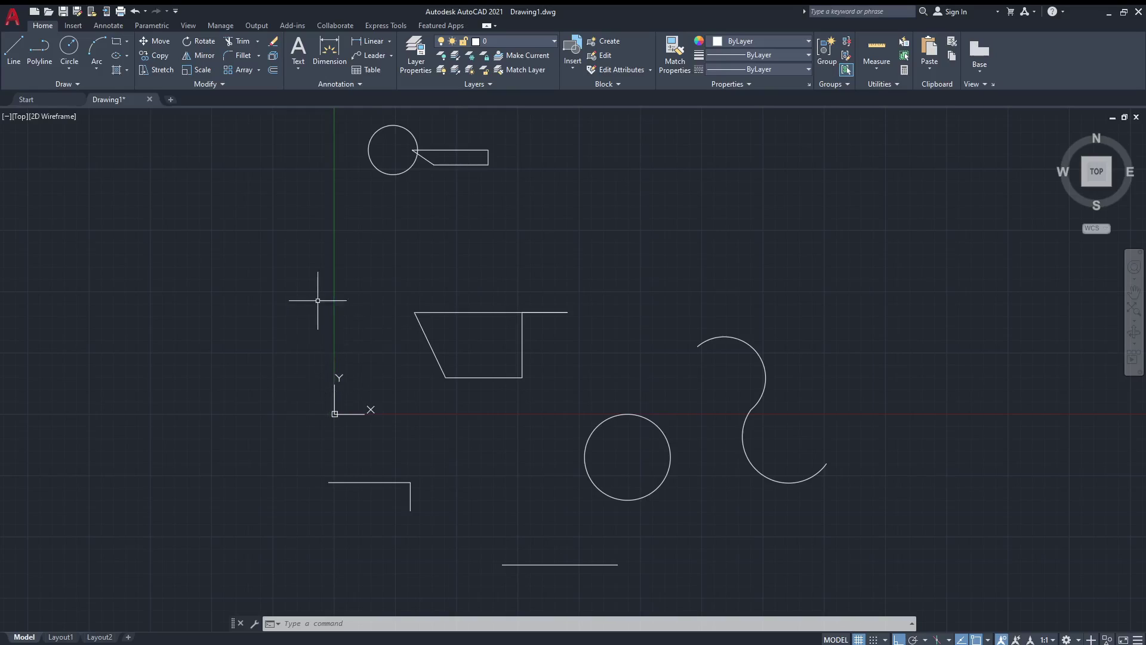
{"action": "left_click", "coordinate": [293, 280]}
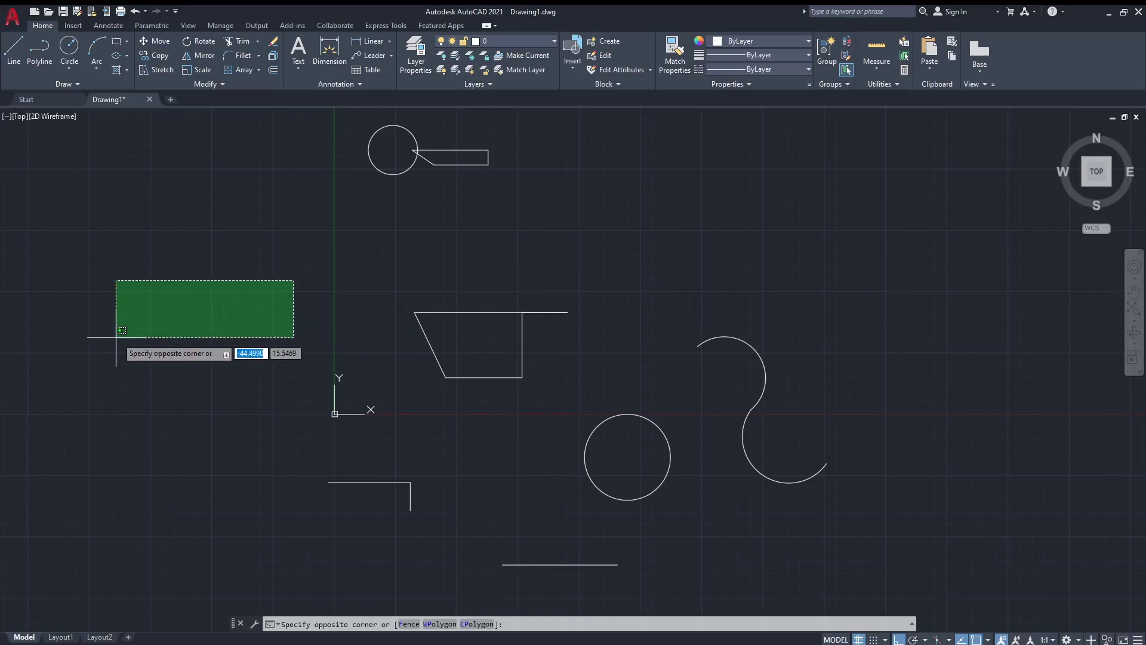
{"action": "left_click", "coordinate": [304, 393]}
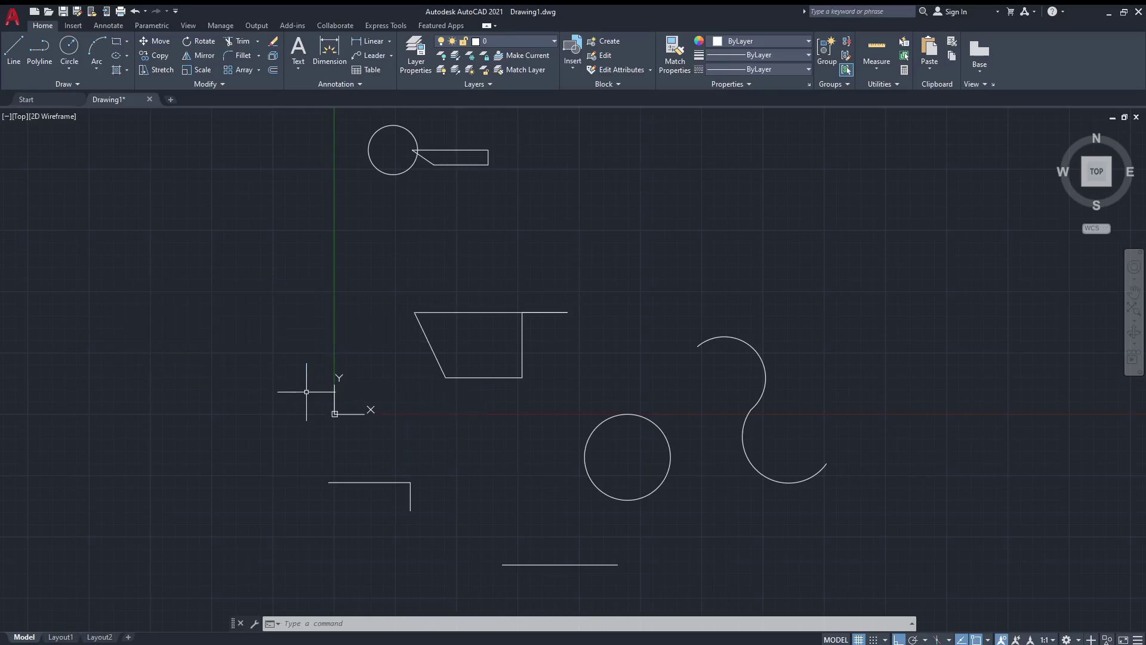
Preview a window selection around the middle shape's slanted side and a crossing selection over its lower-left corner, cancelling both.
{"action": "left_click", "coordinate": [388, 286]}
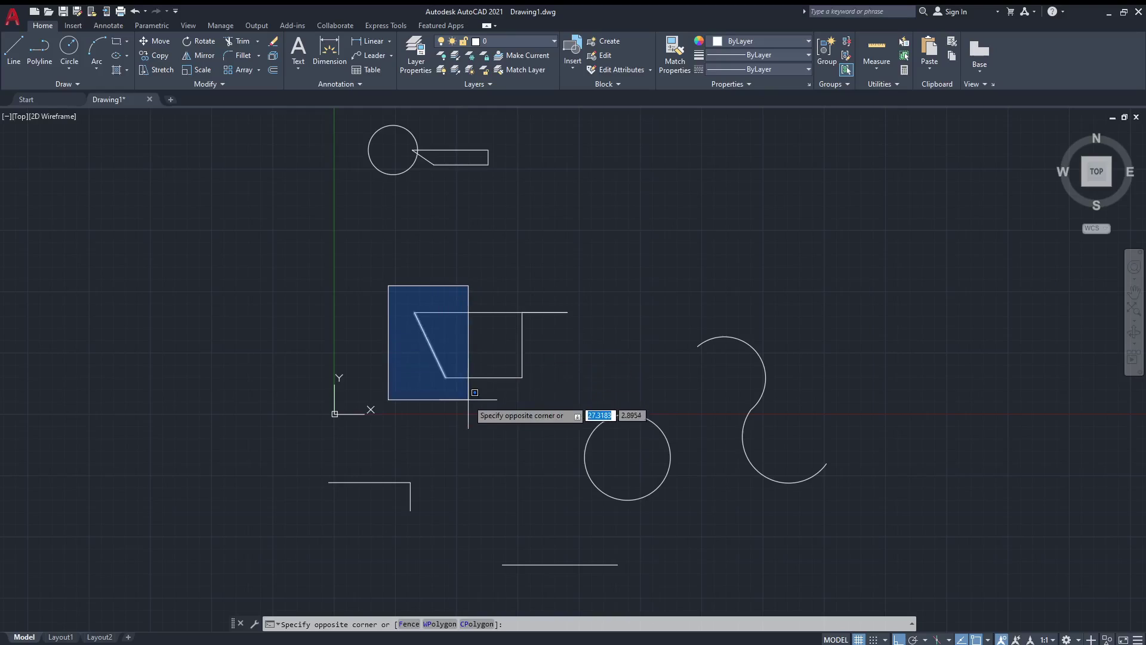
{"action": "scroll", "coordinate": [474, 393], "scroll_direction": "up", "scroll_amount": 4}
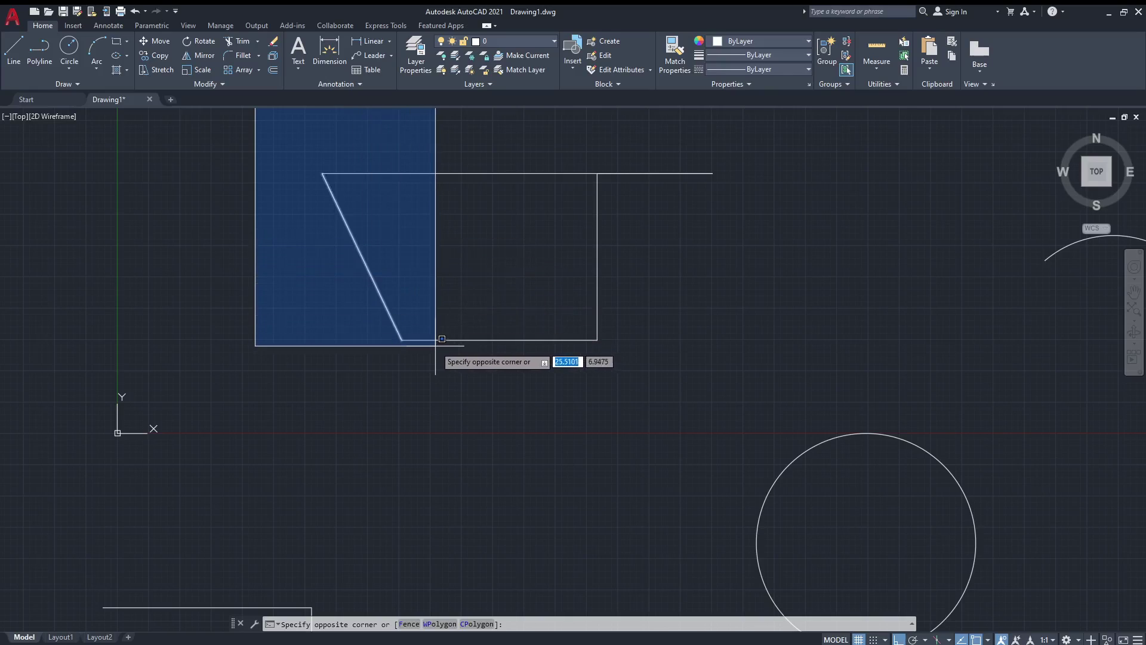
{"action": "key", "text": "Escape"}
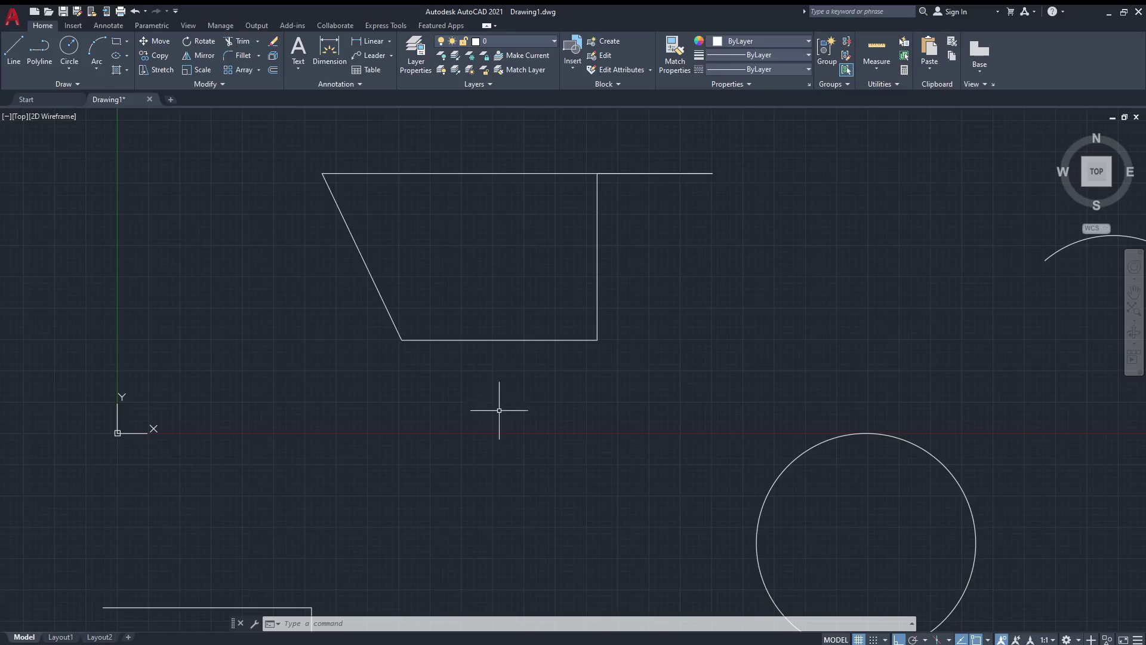
{"action": "left_click", "coordinate": [438, 380]}
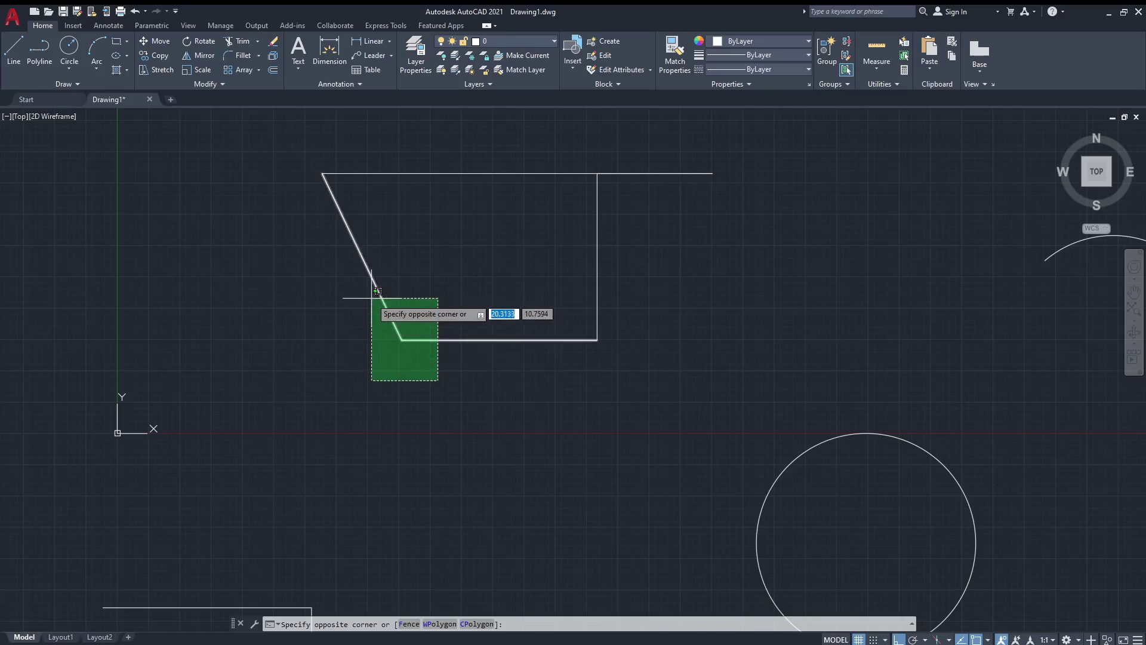
{"action": "key", "text": "Escape"}
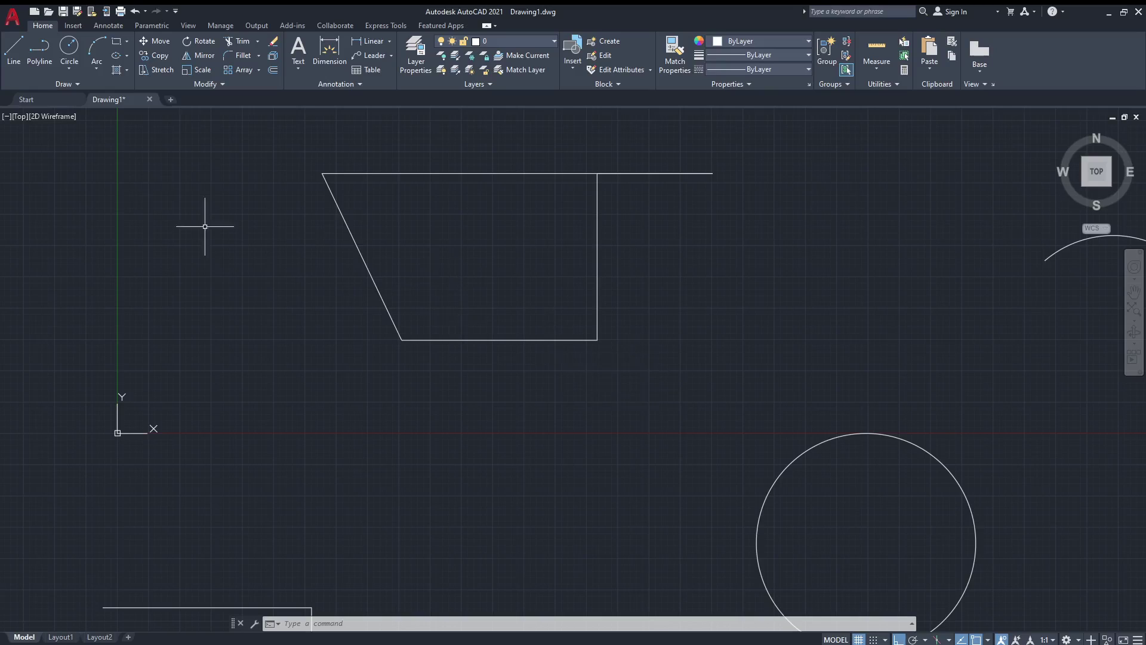
Window-select the entire four-sided shape with its extended top line, and clear the selection.
{"action": "left_click", "coordinate": [267, 129]}
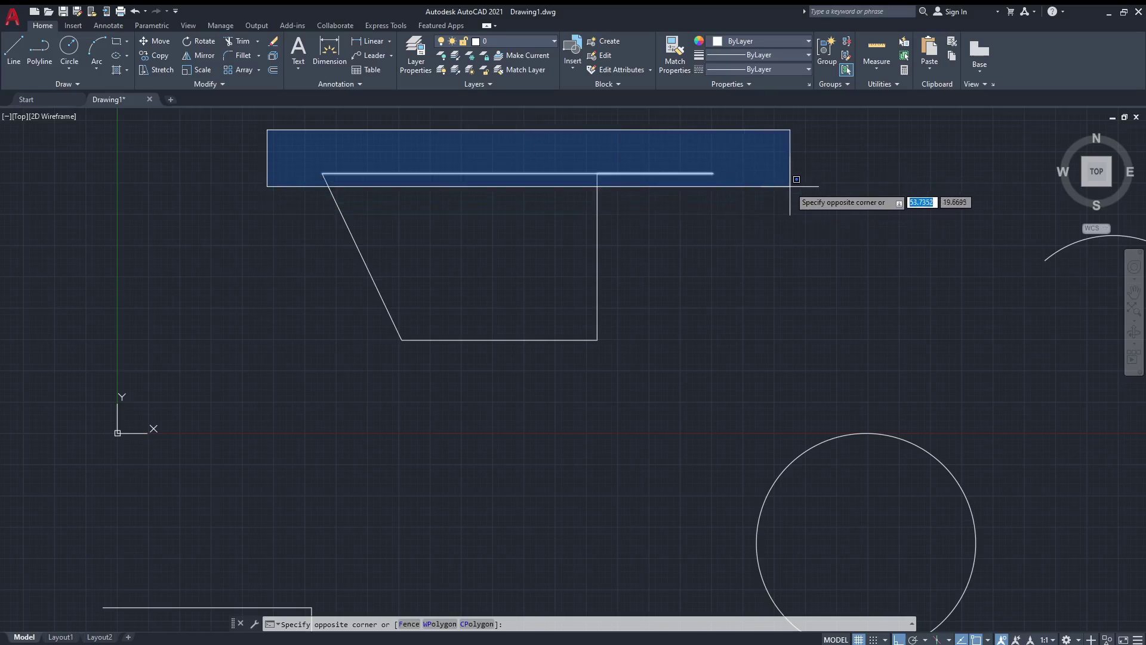
{"action": "scroll", "coordinate": [791, 191], "scroll_direction": "down", "scroll_amount": 3}
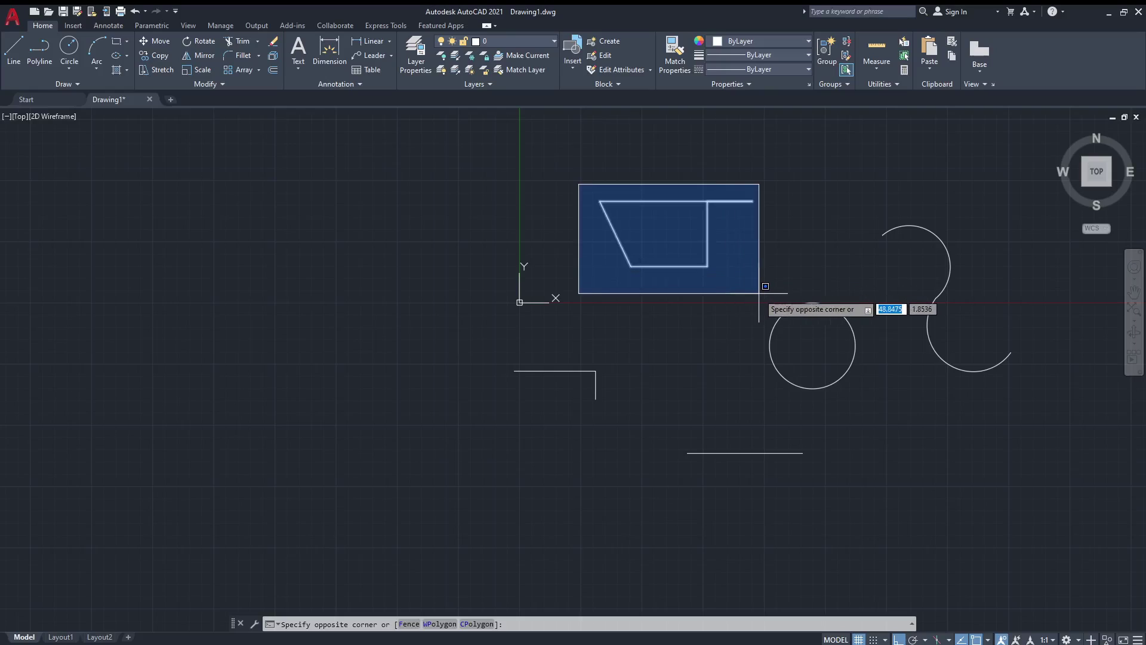
{"action": "left_click", "coordinate": [763, 287]}
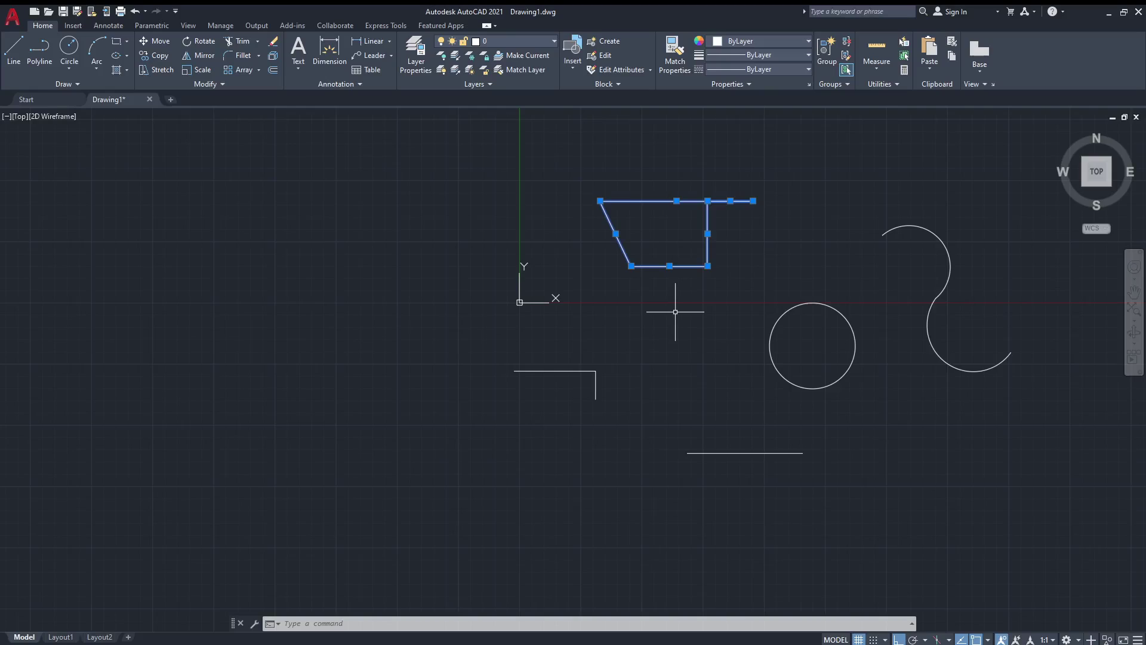
{"action": "key", "text": "Escape"}
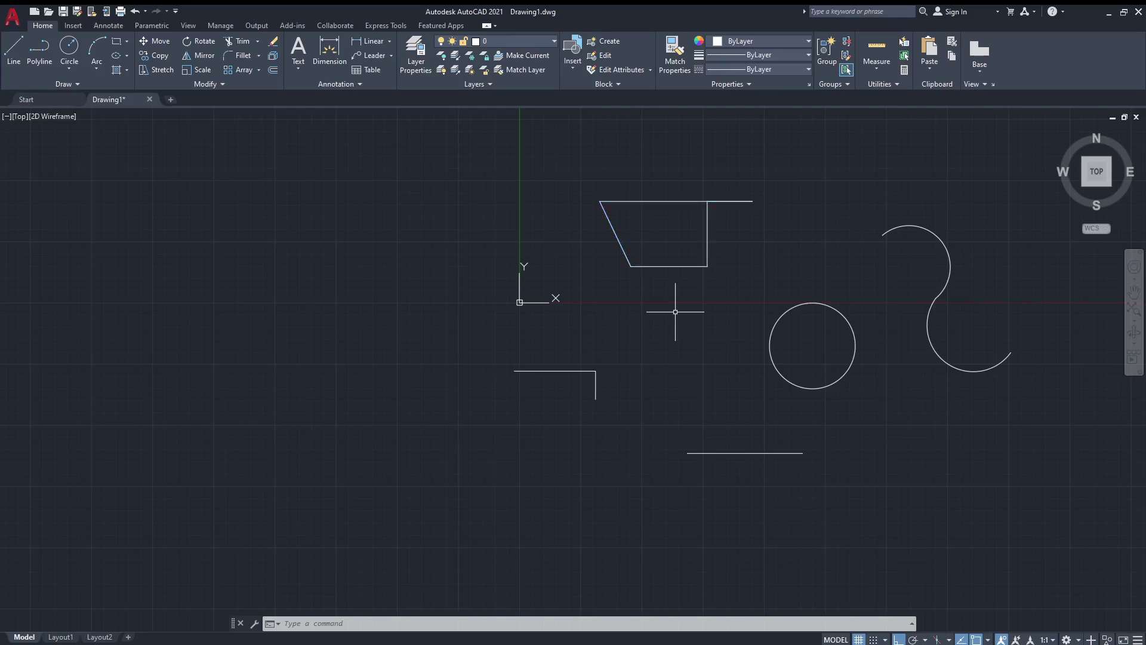
Try a window selection around only the top lines of the four-sided shape and clear it.
{"action": "left_click", "coordinate": [579, 183]}
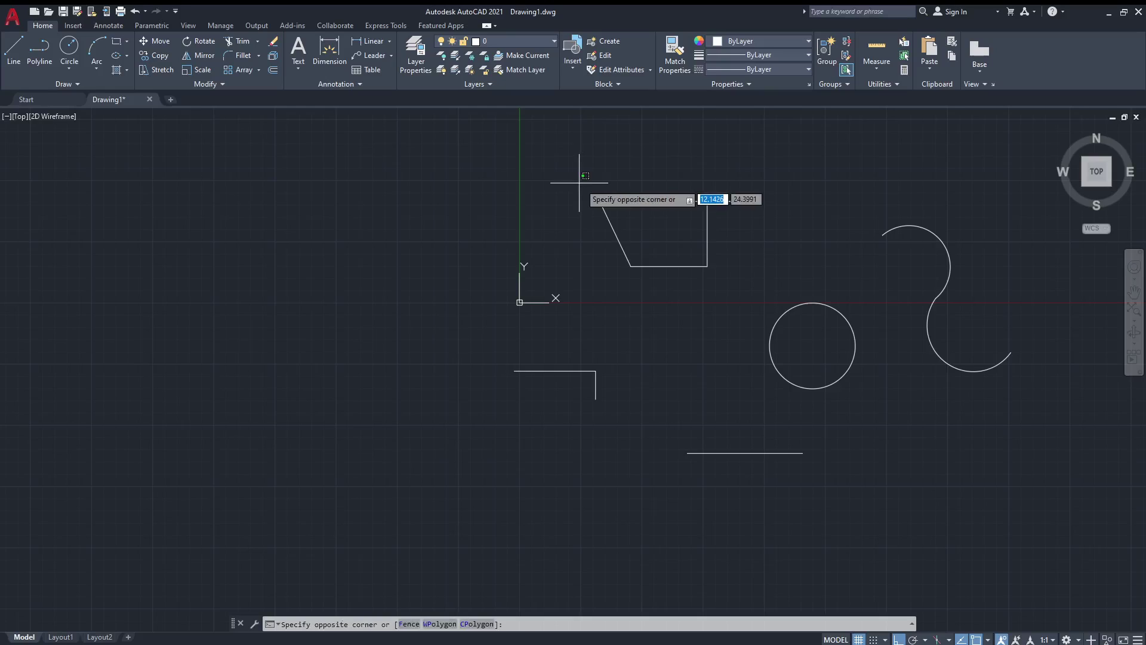
{"action": "left_click", "coordinate": [789, 207]}
{"action": "key", "text": "Escape"}
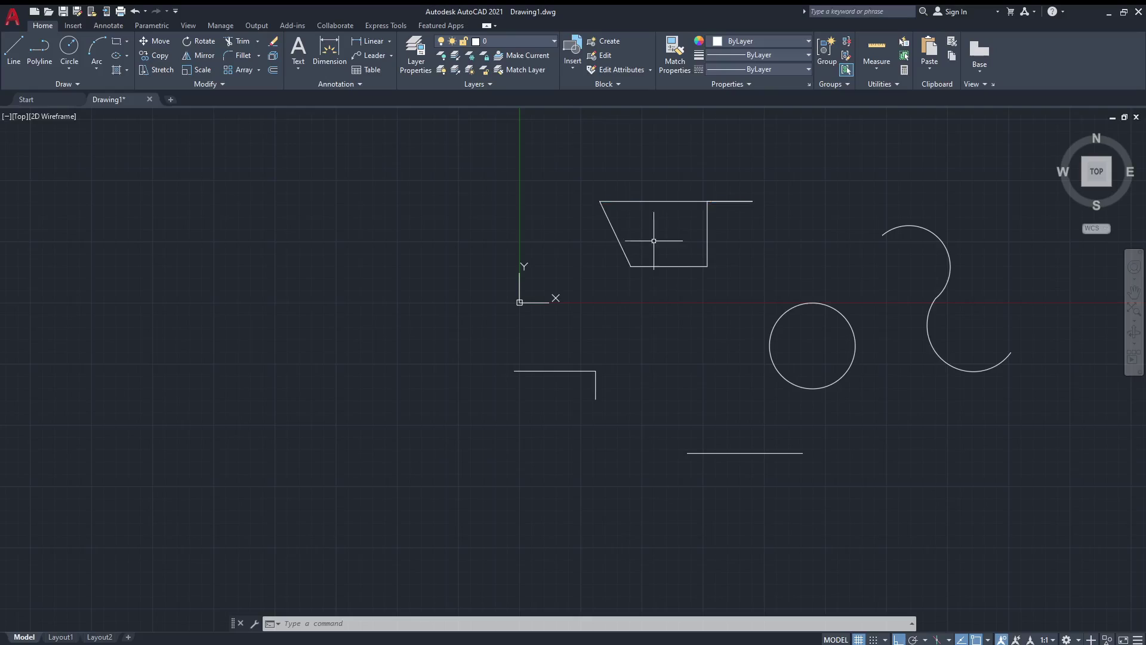
Crossing-select the top, right and bottom lines of the four-sided shape, leaving out the slanted side, and clear the selection.
{"action": "left_click", "coordinate": [777, 291]}
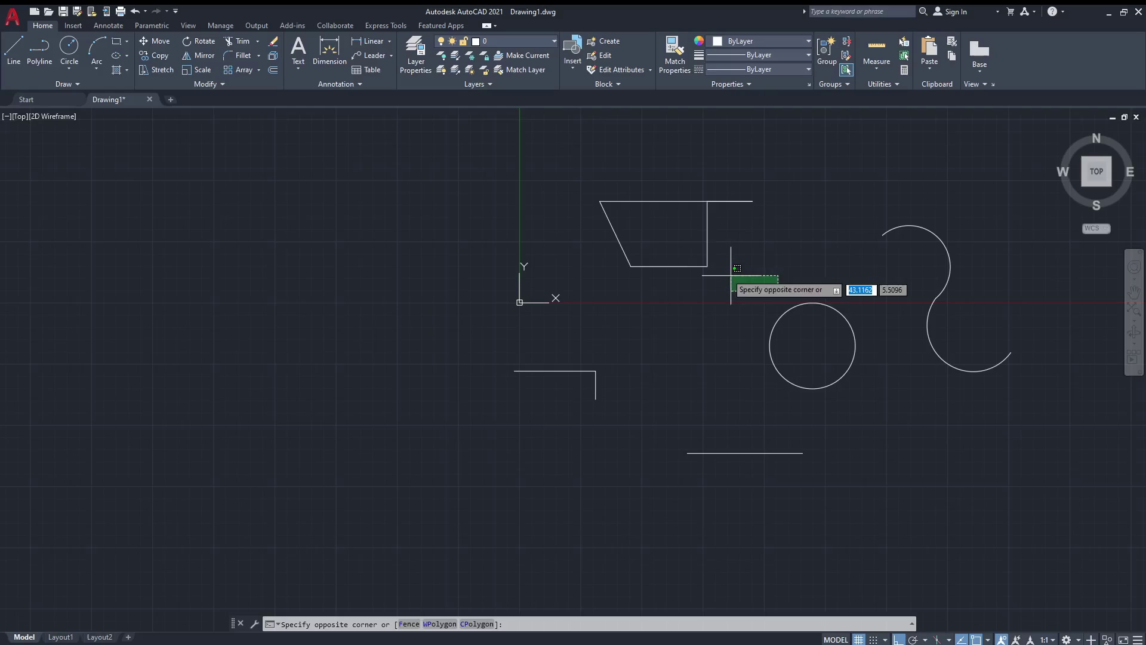
{"action": "left_click", "coordinate": [705, 188]}
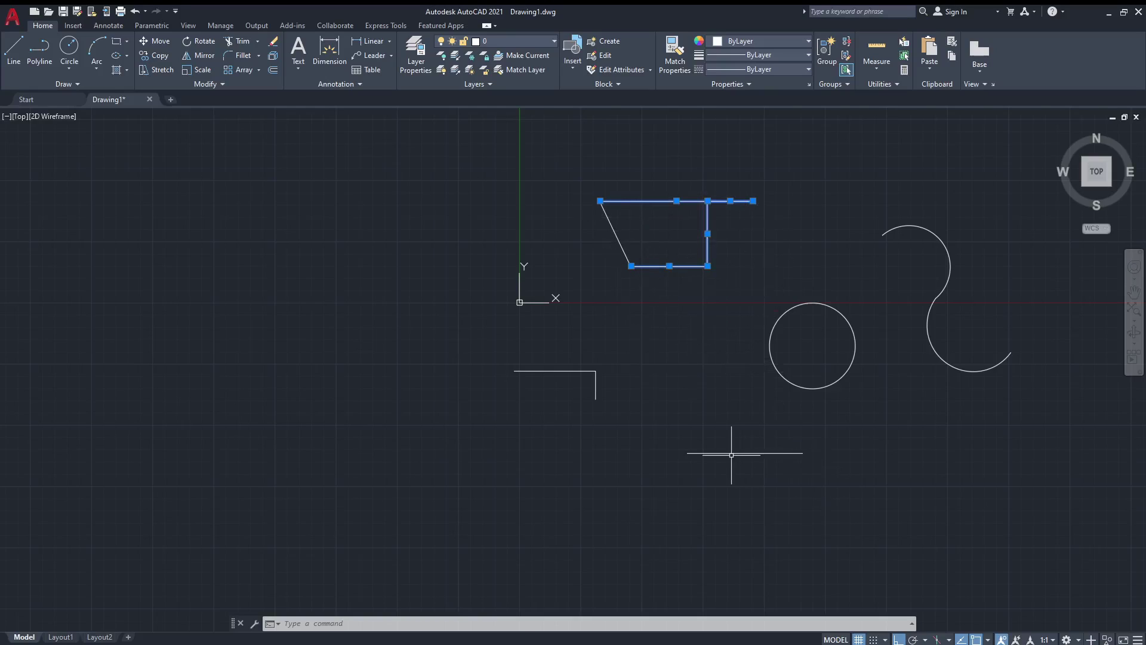
{"action": "key", "text": "Escape"}
Select and delete every object in the drawing, and undo the deletion.
{"action": "scroll", "coordinate": [680, 346], "scroll_direction": "down", "scroll_amount": 2}
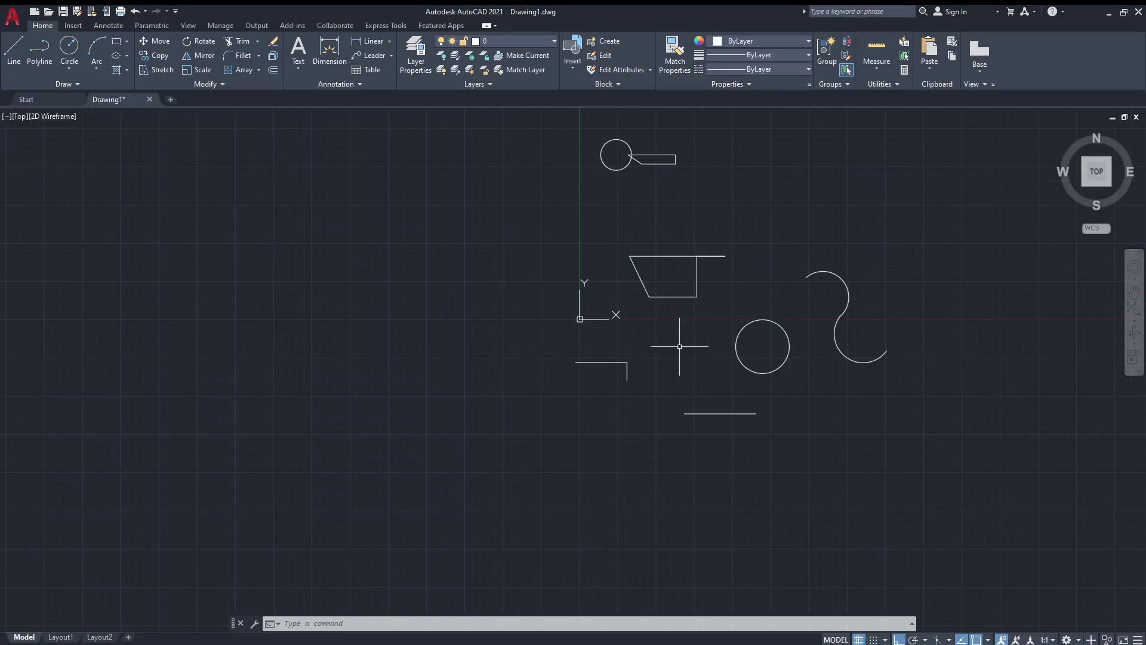
{"action": "key", "text": "ctrl+a"}
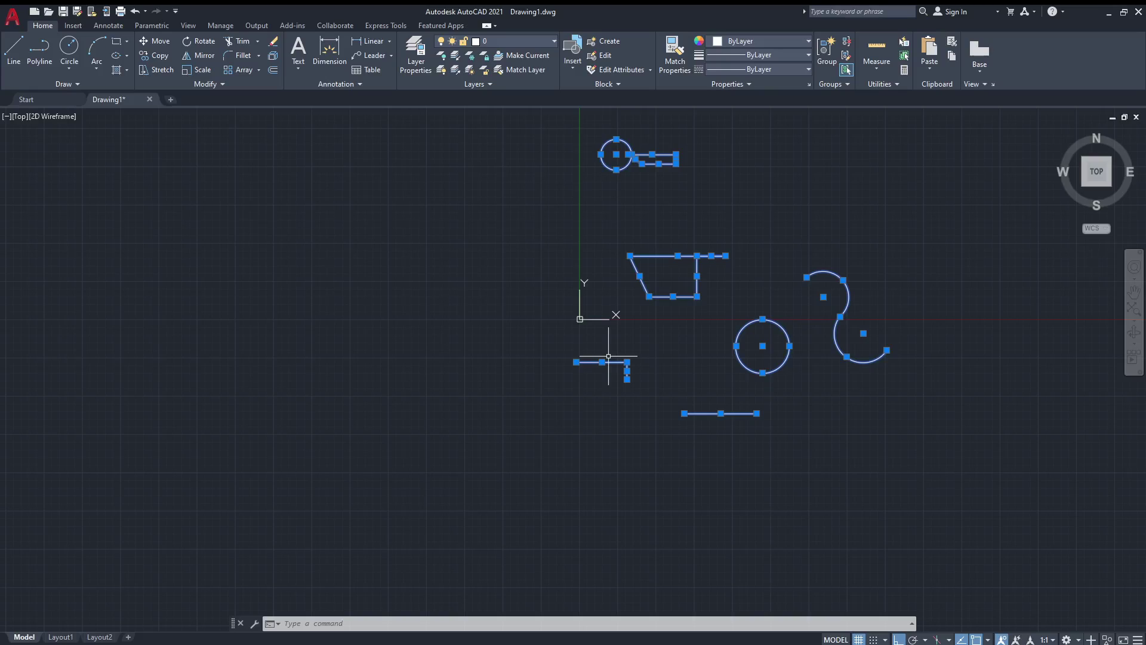
{"action": "key", "text": "Delete"}
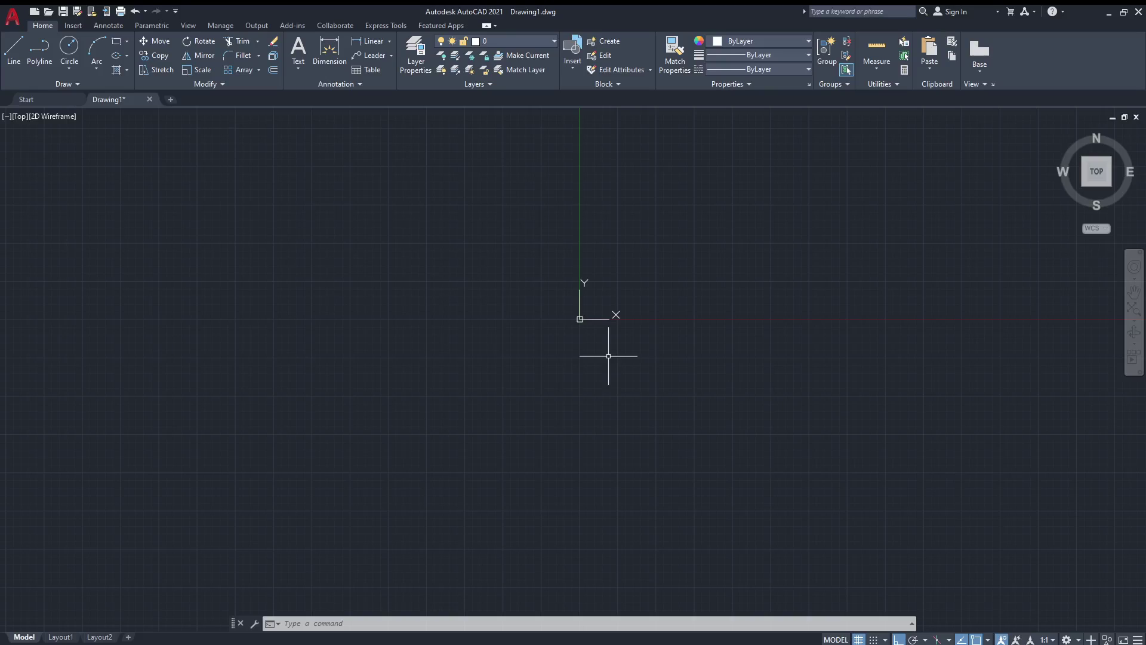
{"action": "key", "text": "ctrl+z"}
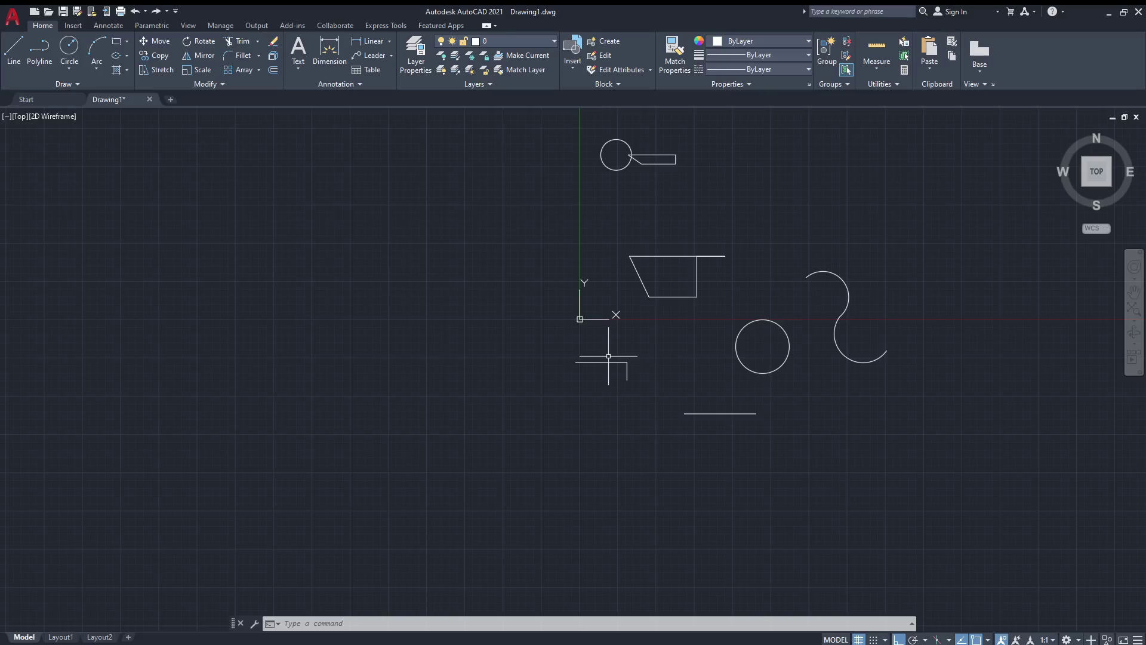
Show the quick properties of the horizontal line below the origin and place them just above that line.
{"action": "scroll", "coordinate": [776, 317], "scroll_direction": "up", "scroll_amount": 2}
{"action": "scroll", "coordinate": [728, 364], "scroll_direction": "up", "scroll_amount": 2}
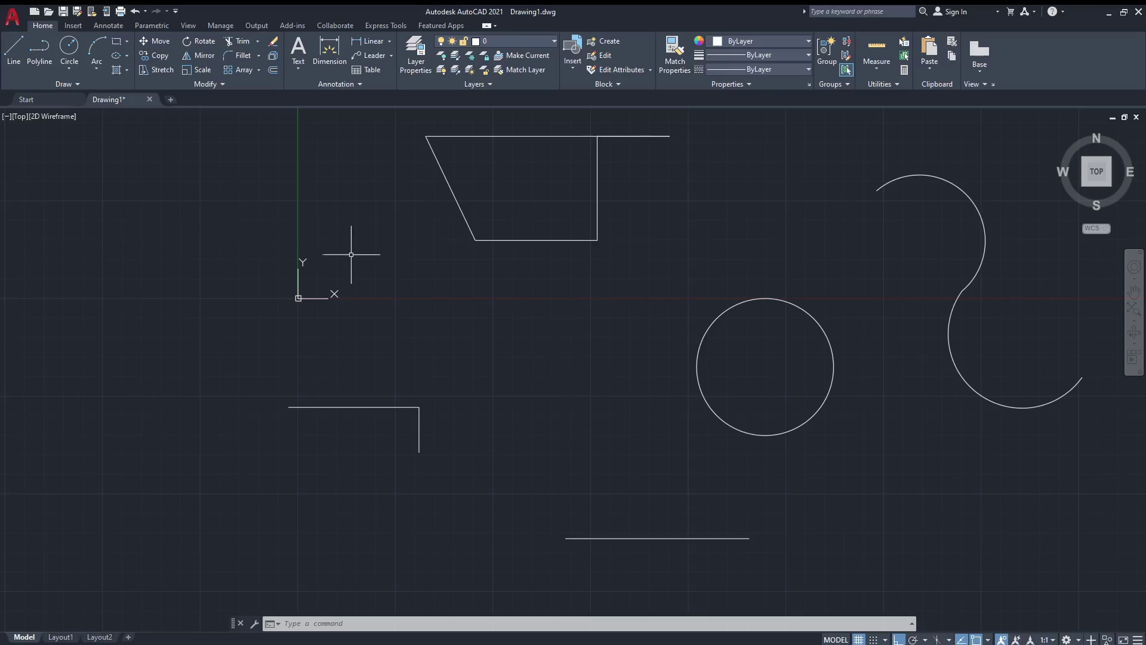
{"action": "left_click", "coordinate": [350, 407]}
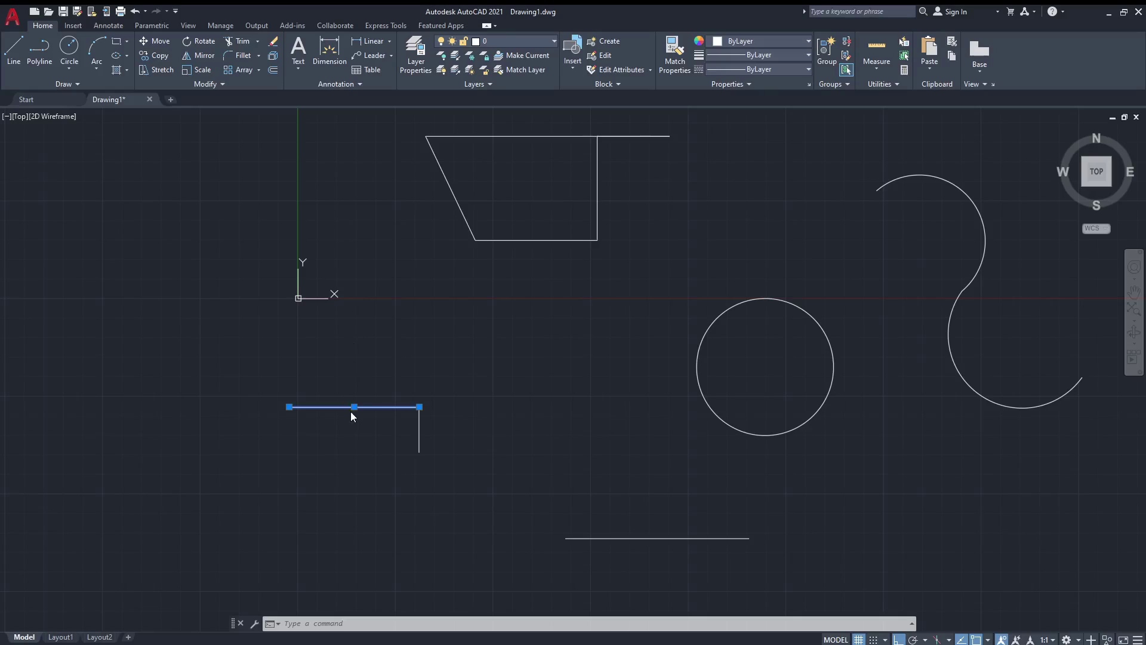
{"action": "double_click", "coordinate": [346, 405]}
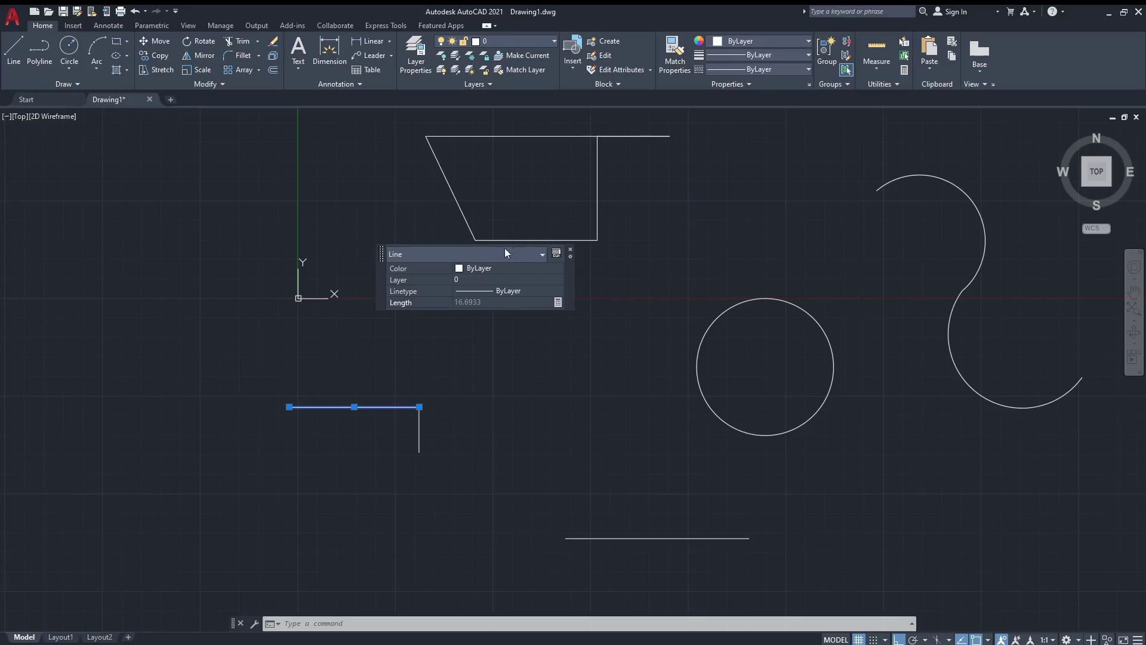
{"action": "left_click_drag", "start_coordinate": [385, 255], "coordinate": [270, 324]}
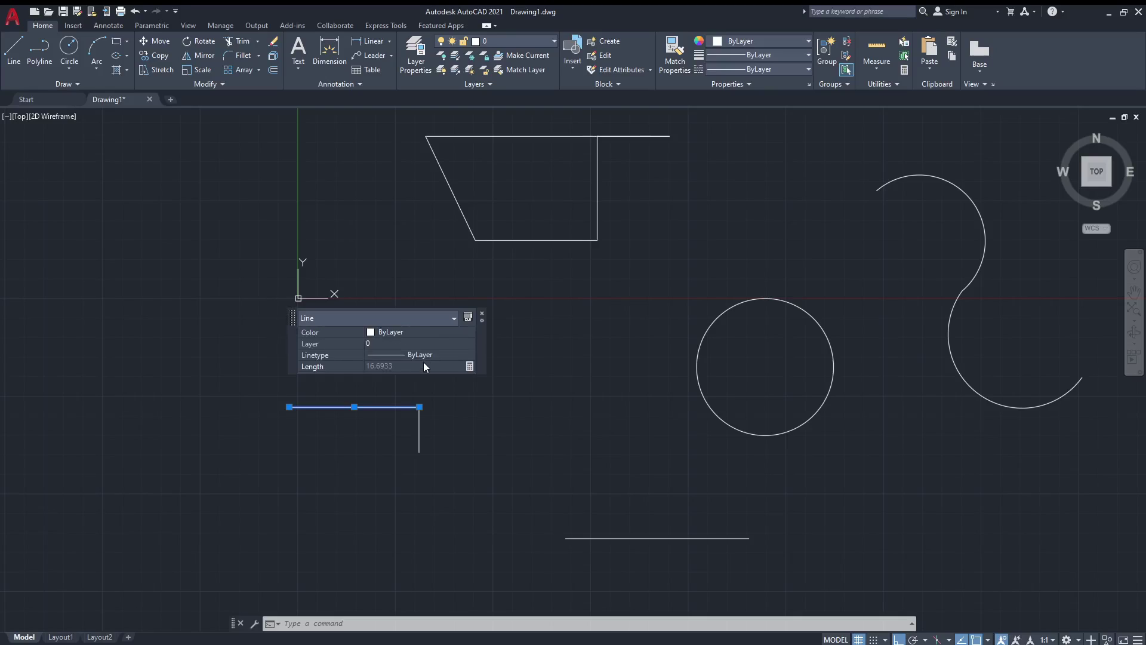